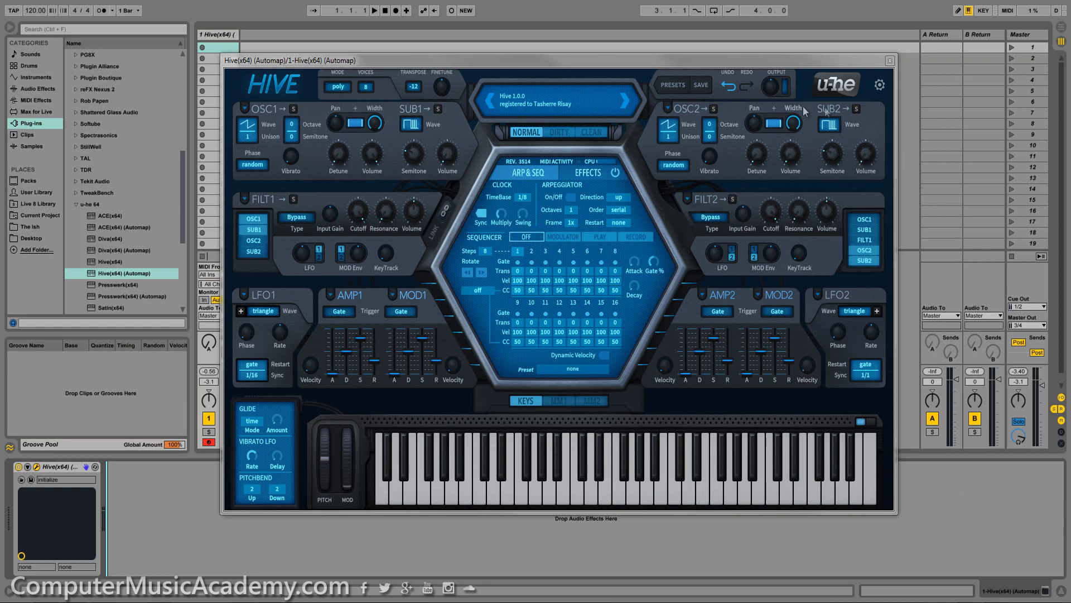
Set Hive's default skin to Honeycomb in the preferences.
click(880, 85)
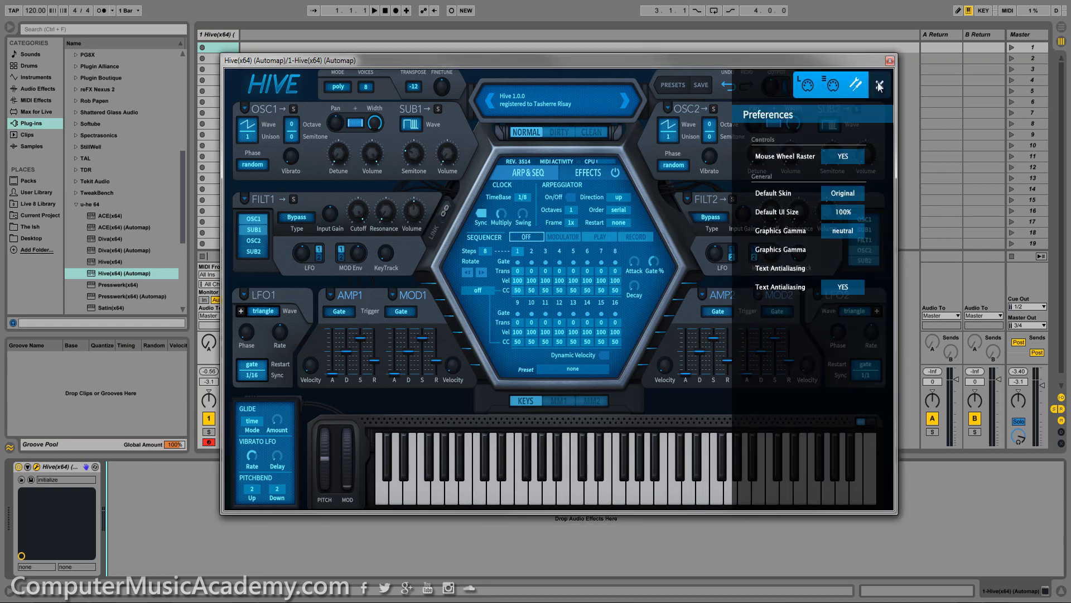
click(844, 193)
click(861, 214)
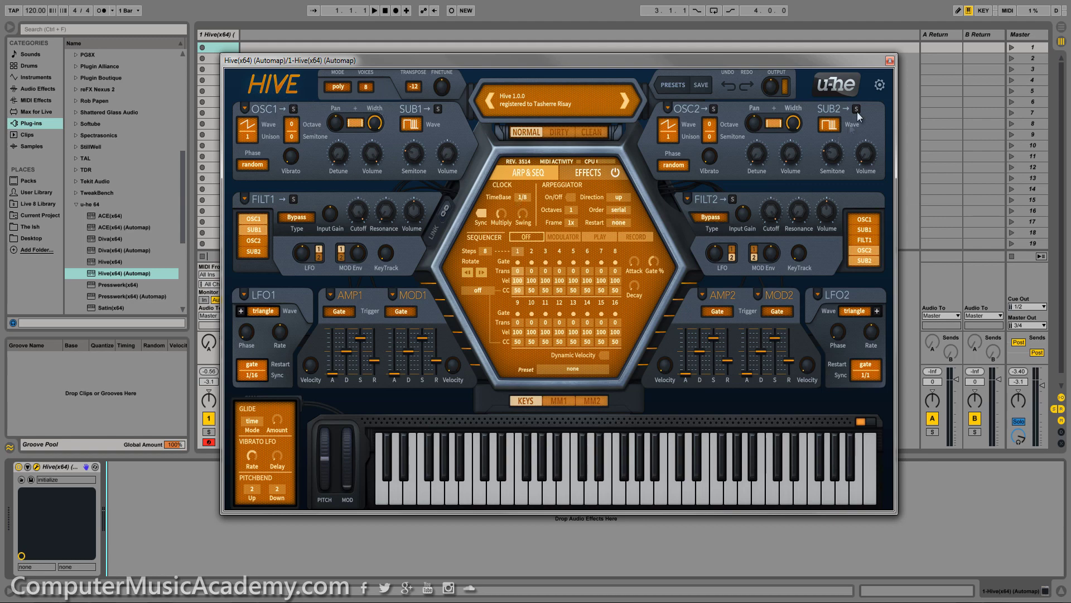
Set the default UI size to 120% and move the enlarged plug-in window up so it fits the screen.
click(880, 85)
click(852, 84)
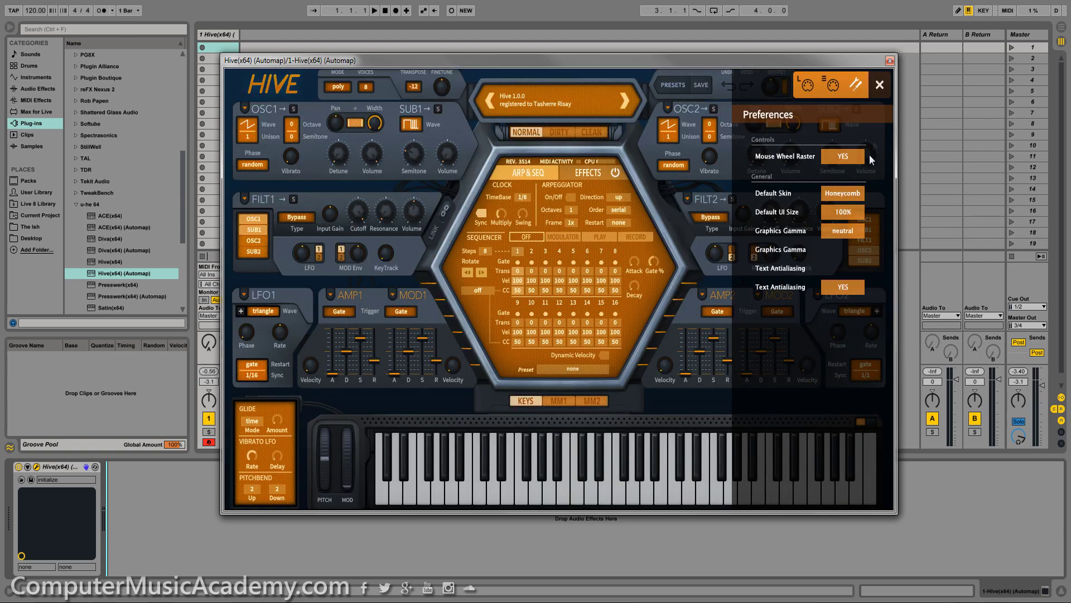
click(846, 213)
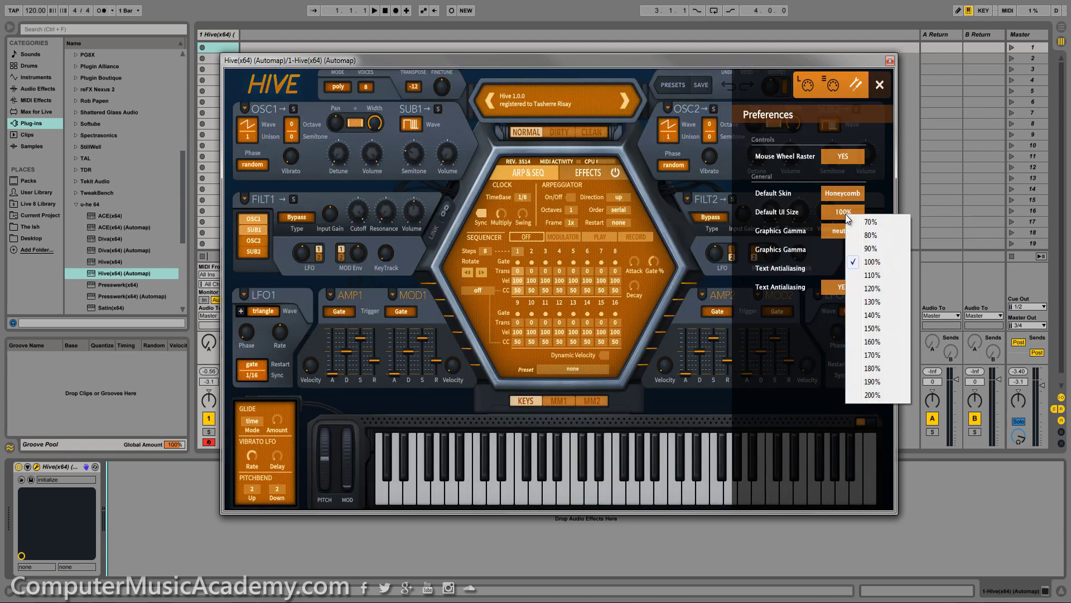
click(866, 288)
click(1005, 90)
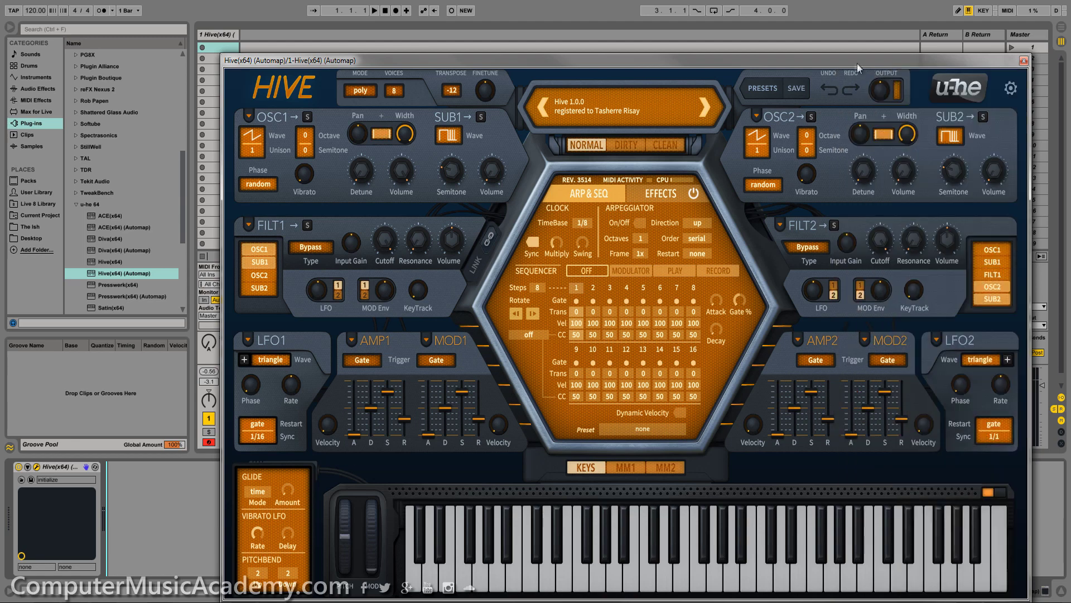
drag(832, 61, 788, 30)
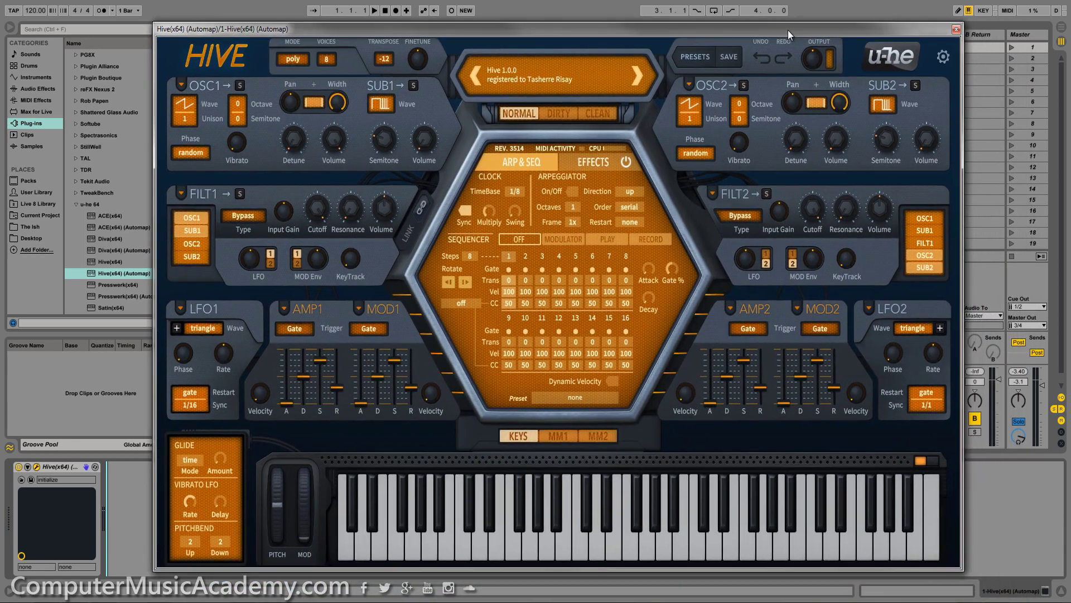
Step forward through the presets one at a time and audition them, including Julia Haunting, Killer Bass and Strobo Explorer, up to Yesa.
click(638, 81)
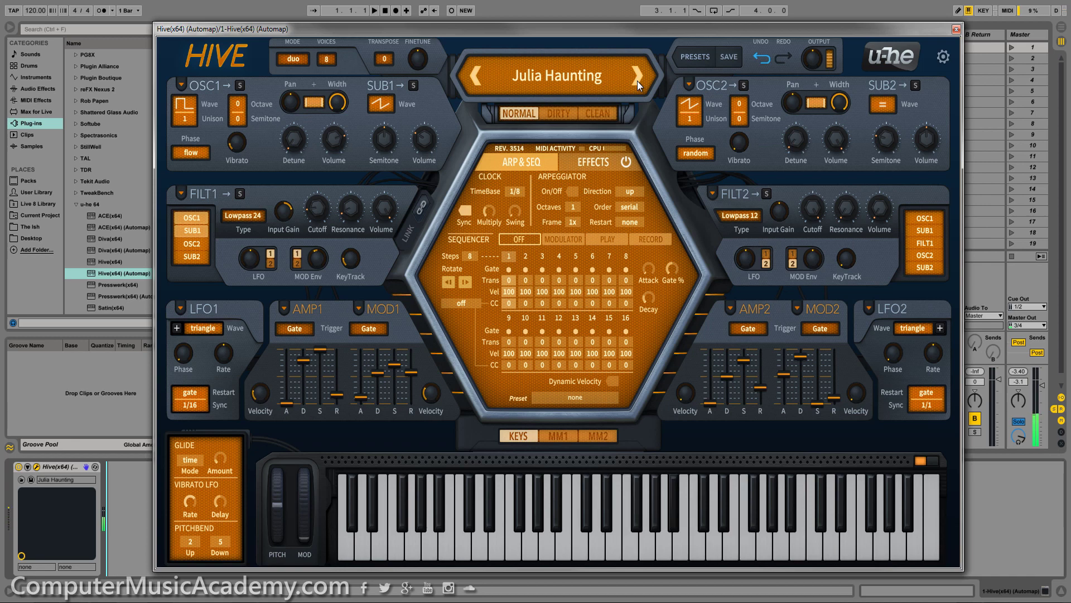
click(637, 81)
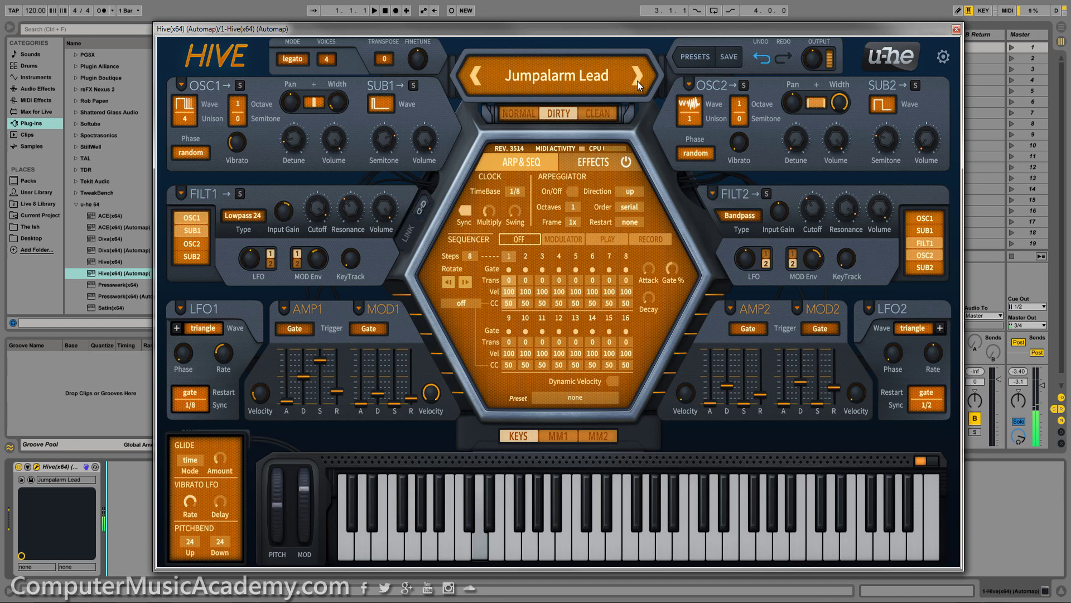
click(637, 82)
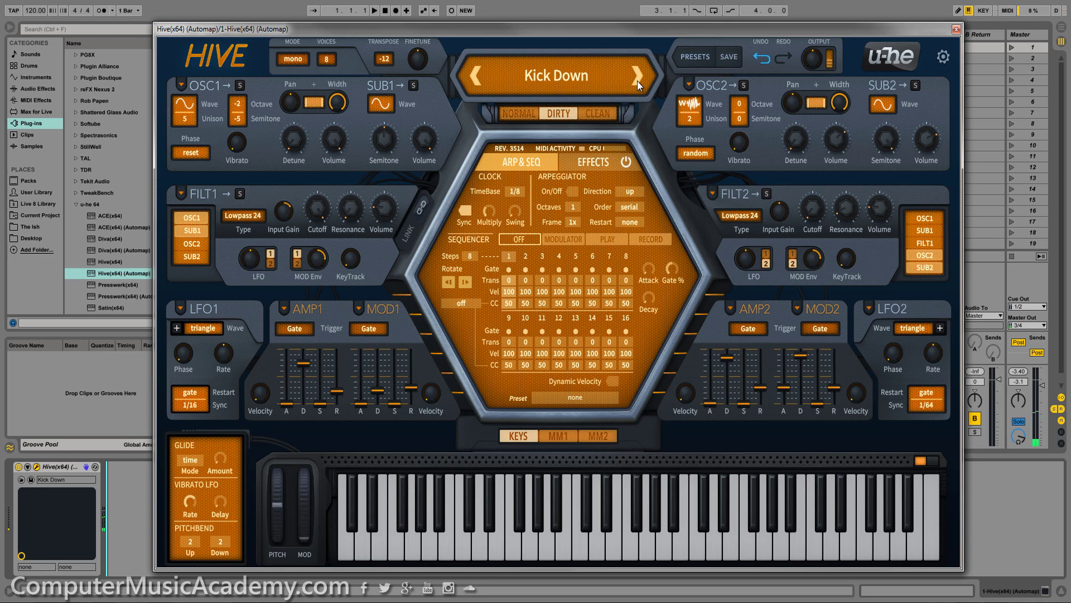
click(638, 82)
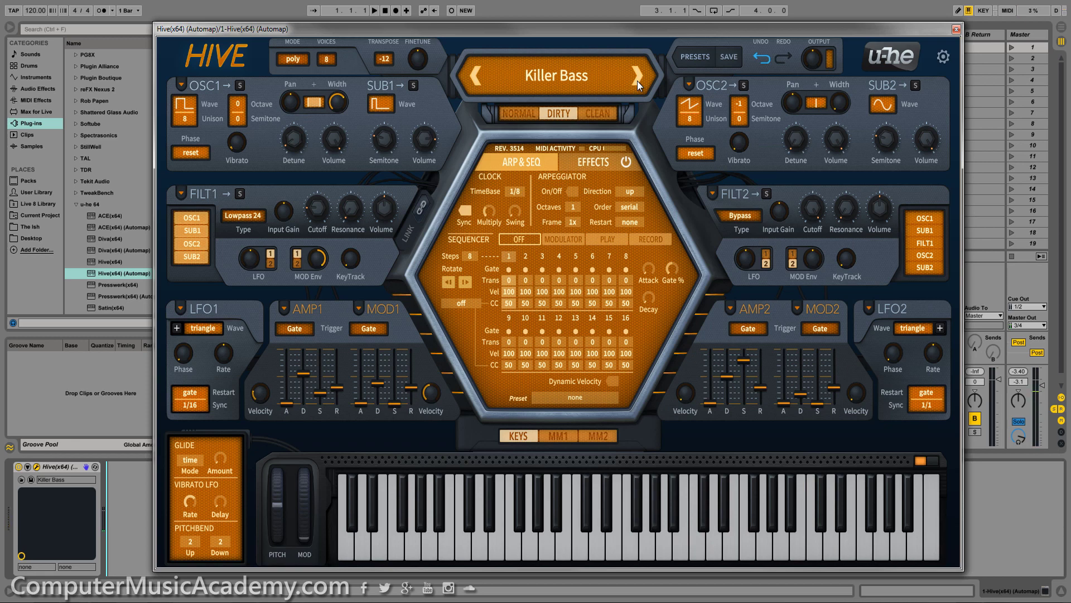
click(637, 82)
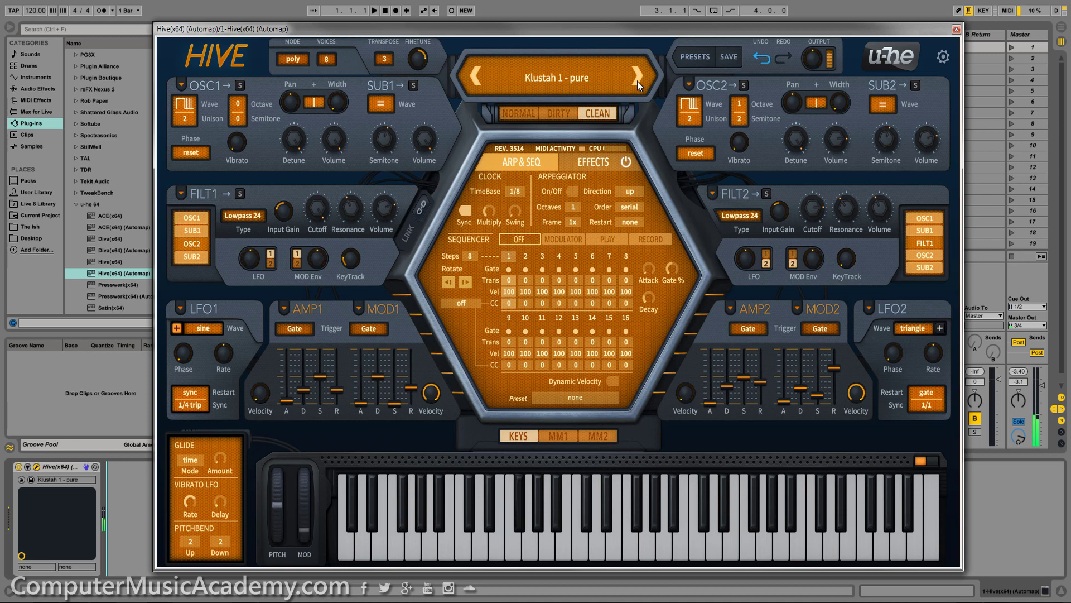
click(638, 82)
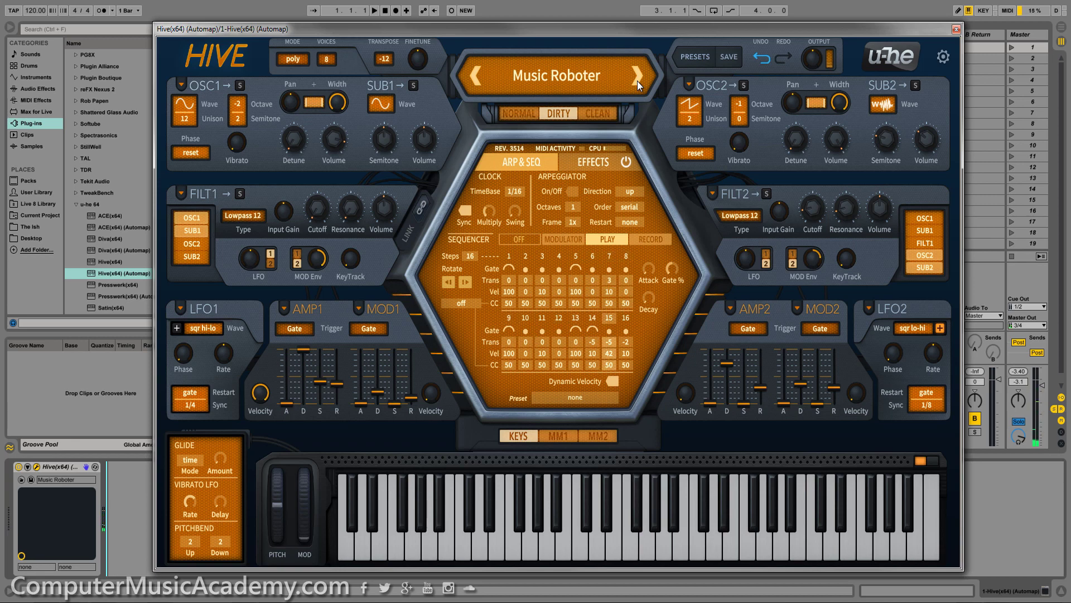
click(637, 82)
click(637, 82)
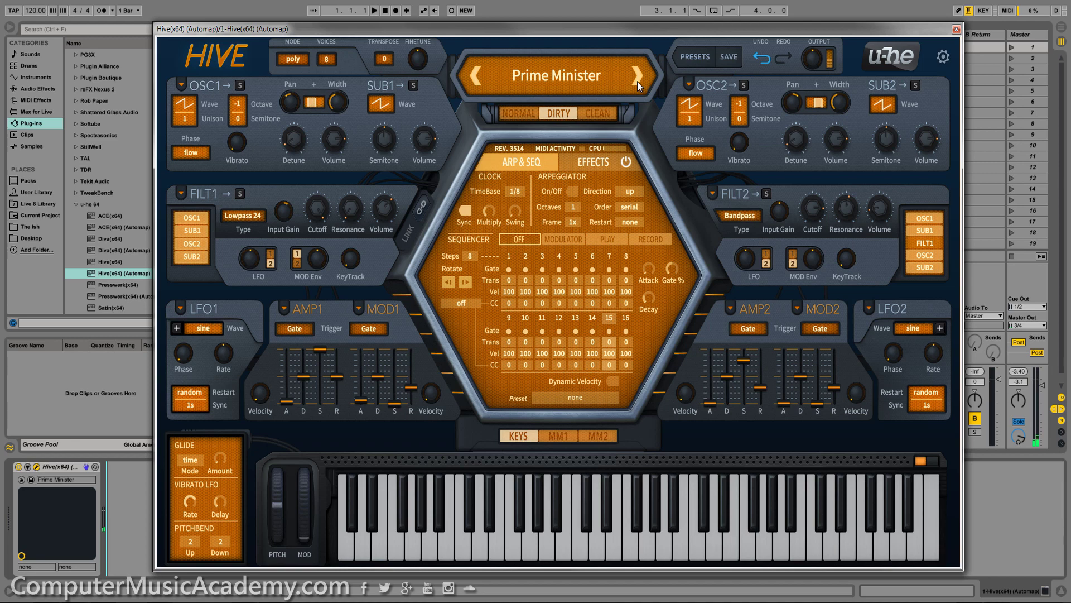
click(637, 81)
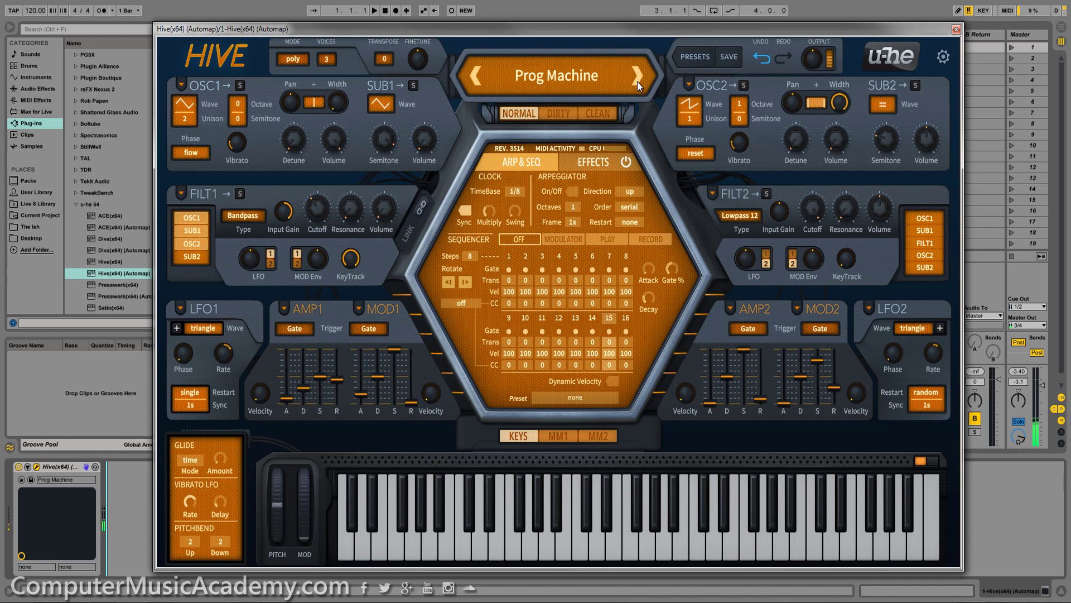
click(637, 81)
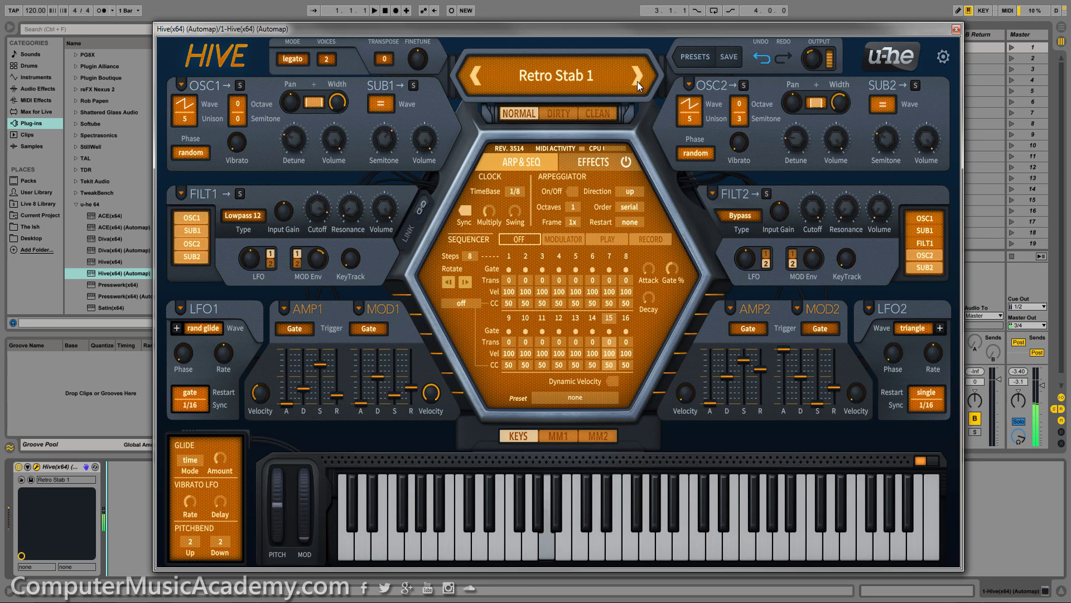
click(637, 82)
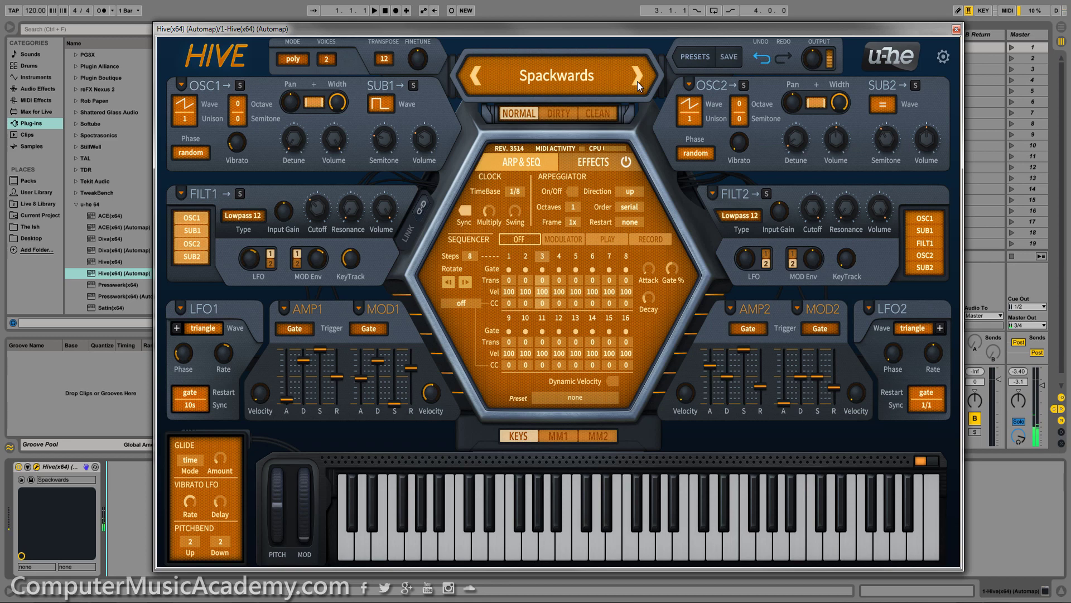
click(637, 82)
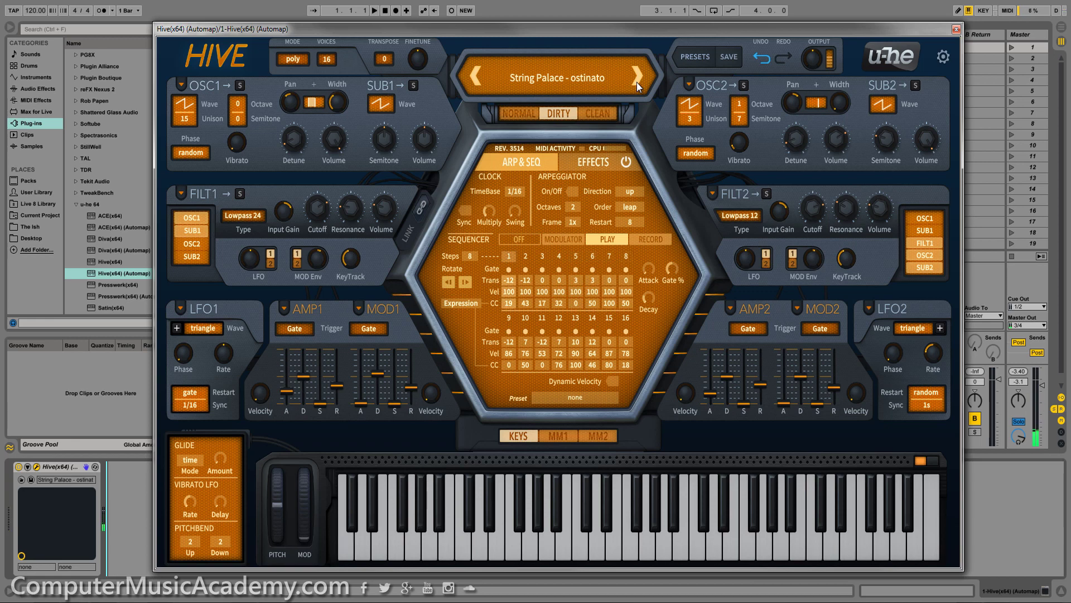
click(637, 82)
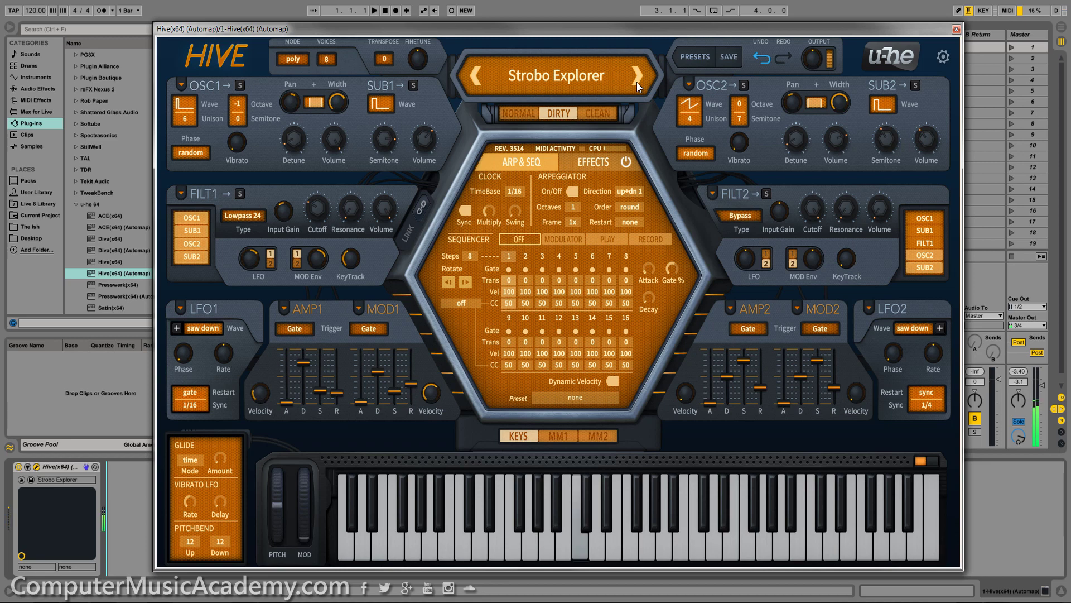
click(638, 82)
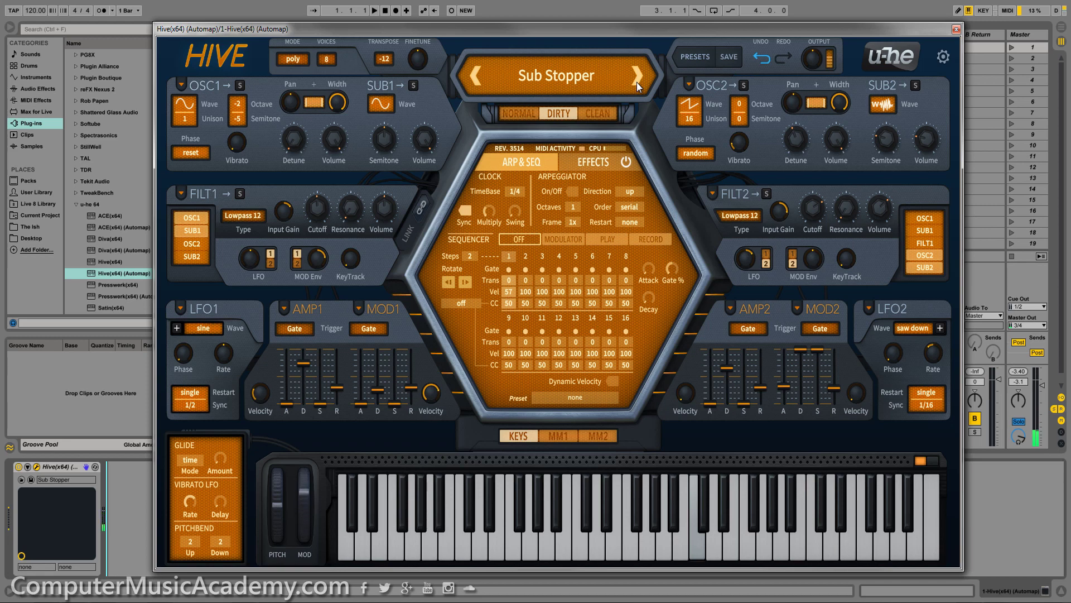
click(637, 82)
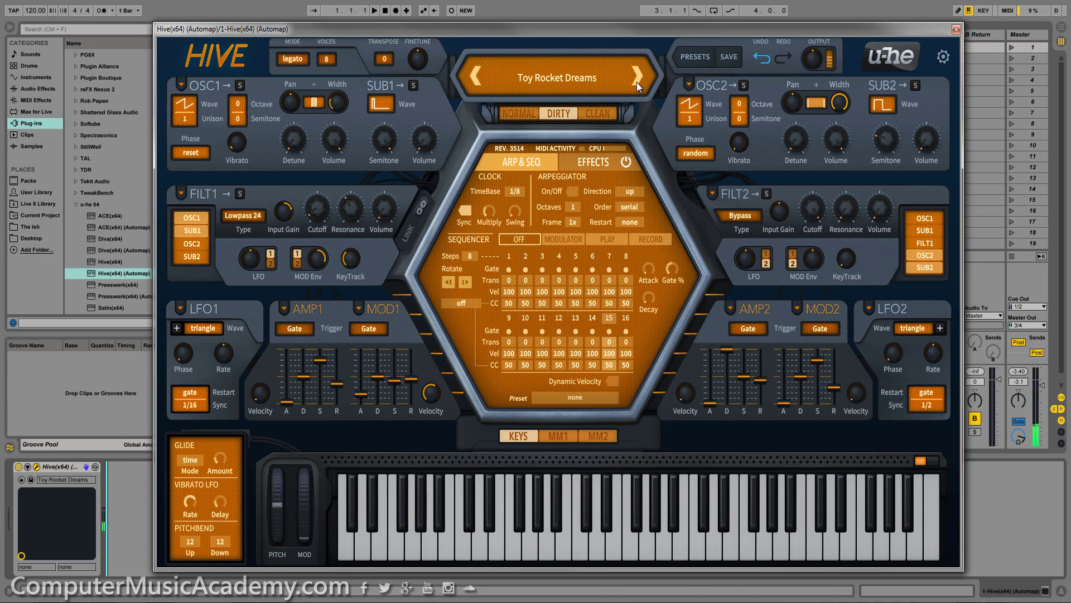
click(637, 82)
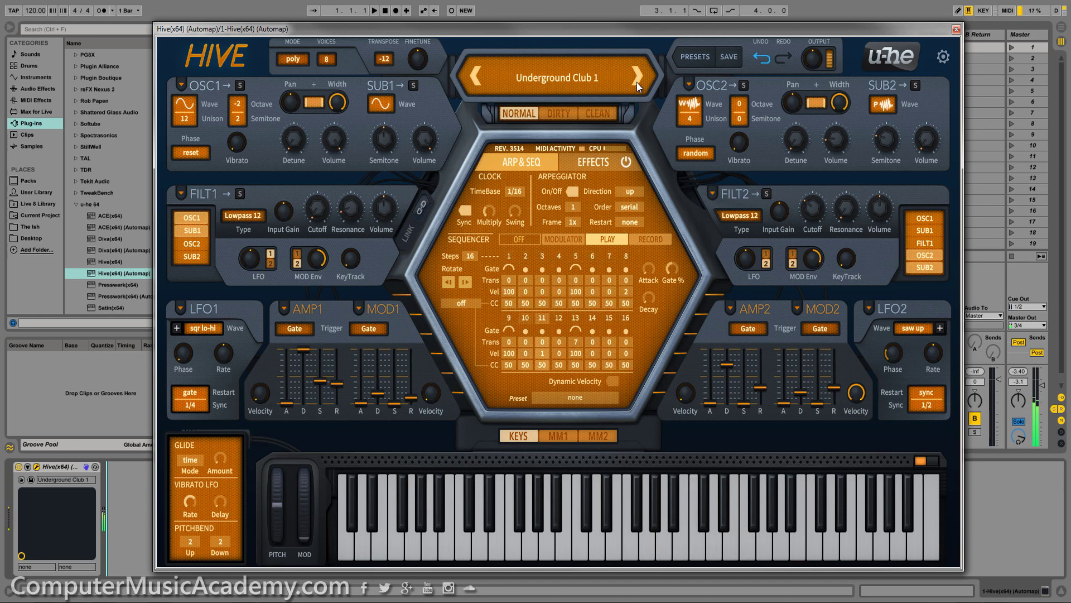
click(637, 82)
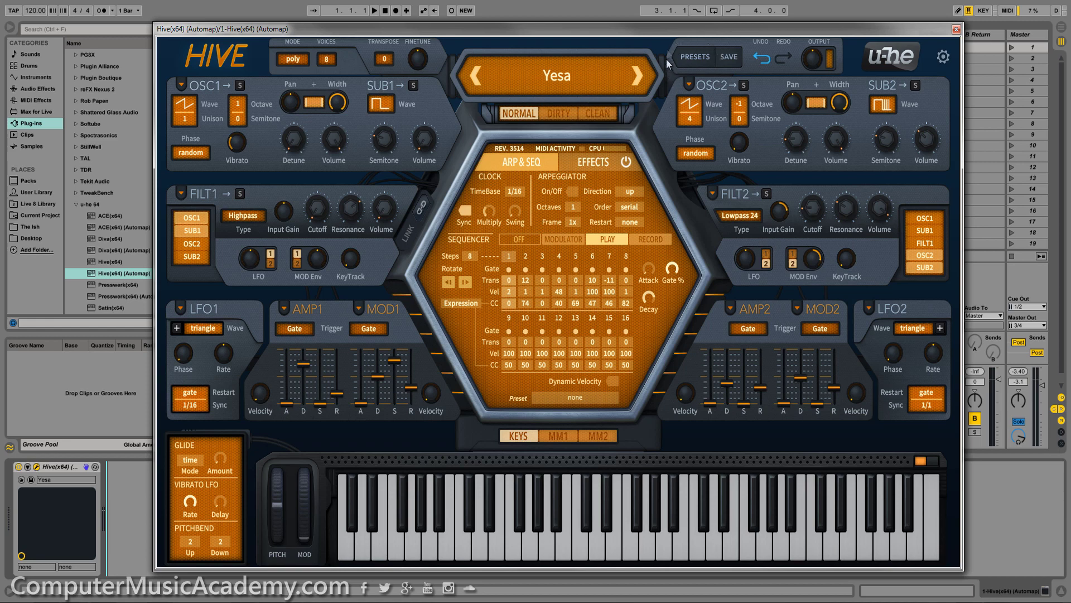
Open the preset browser, look through the 01 Basses folder and audition XS 1975.
click(701, 55)
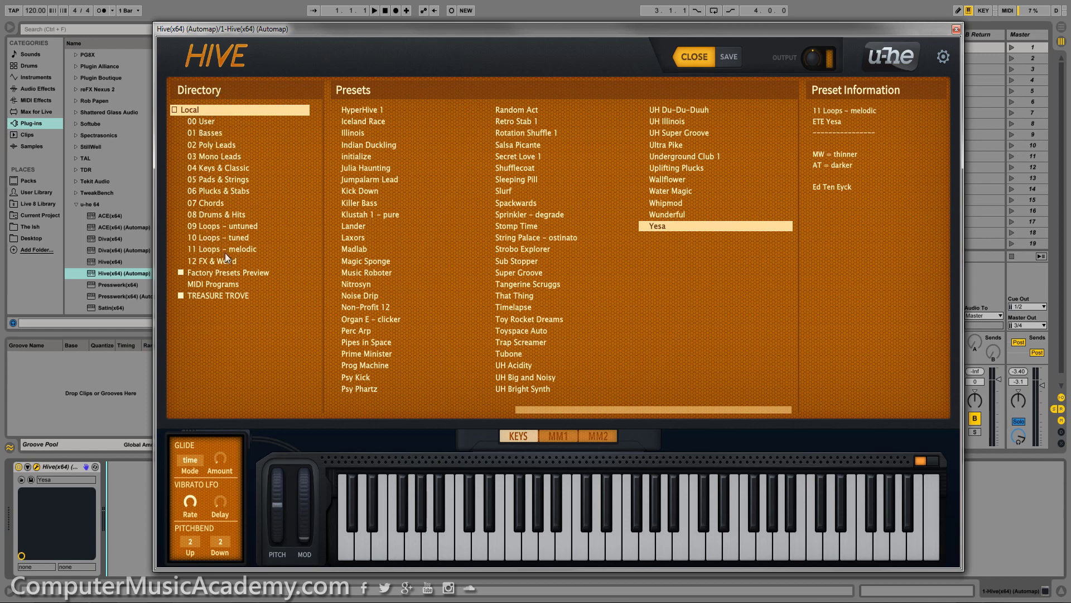
click(216, 133)
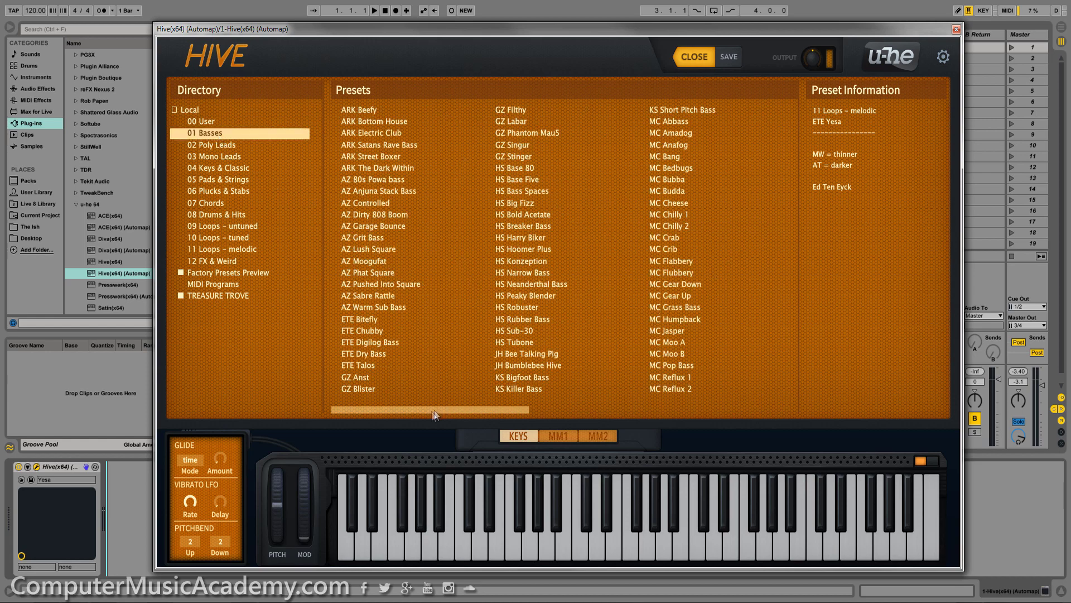
drag(441, 413, 725, 414)
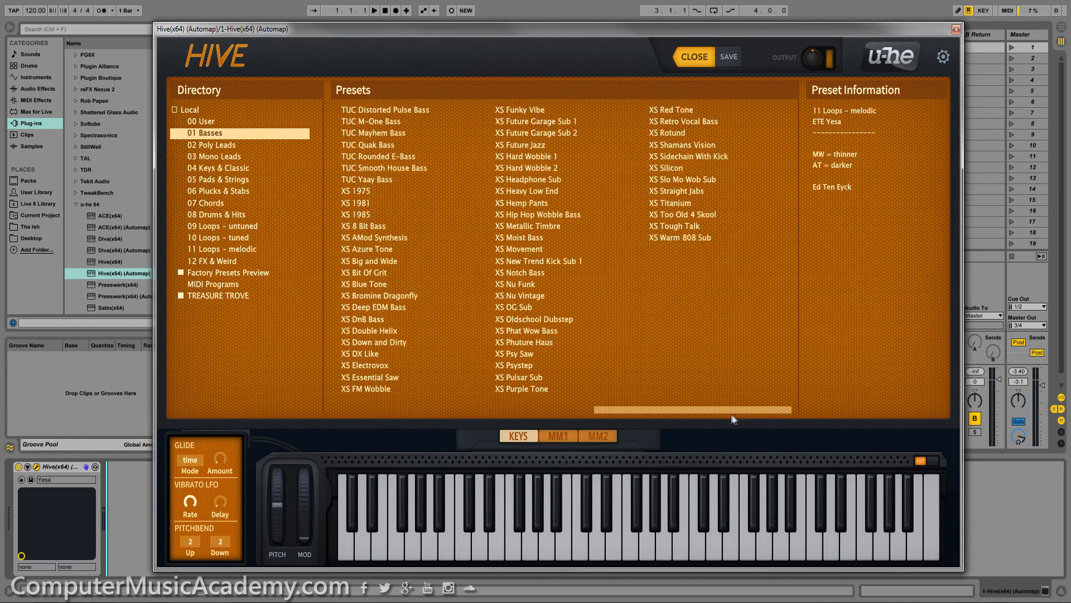
drag(608, 413, 570, 412)
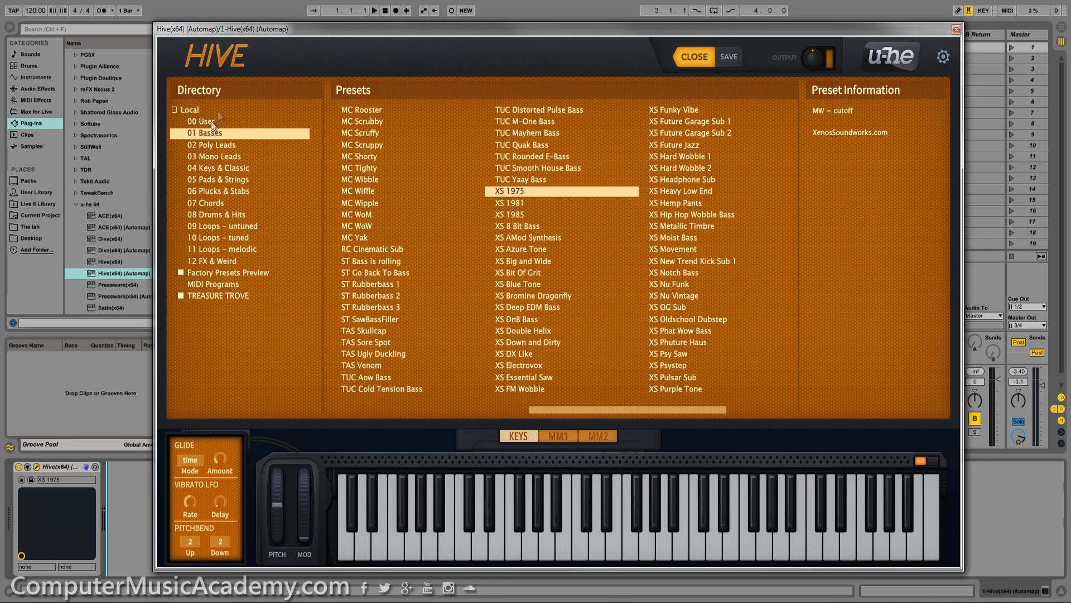
Audition ARK Heroes Call from Arksun's LEAD folder under Factory Presets Preview, collapse the Arksun folder and close the preset browser.
click(203, 273)
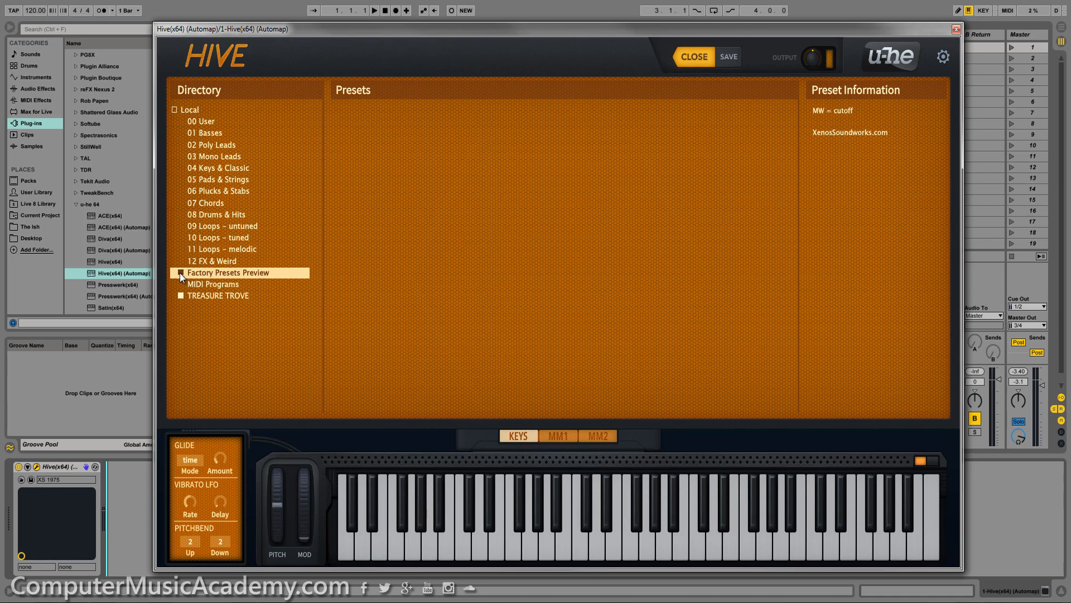
click(179, 273)
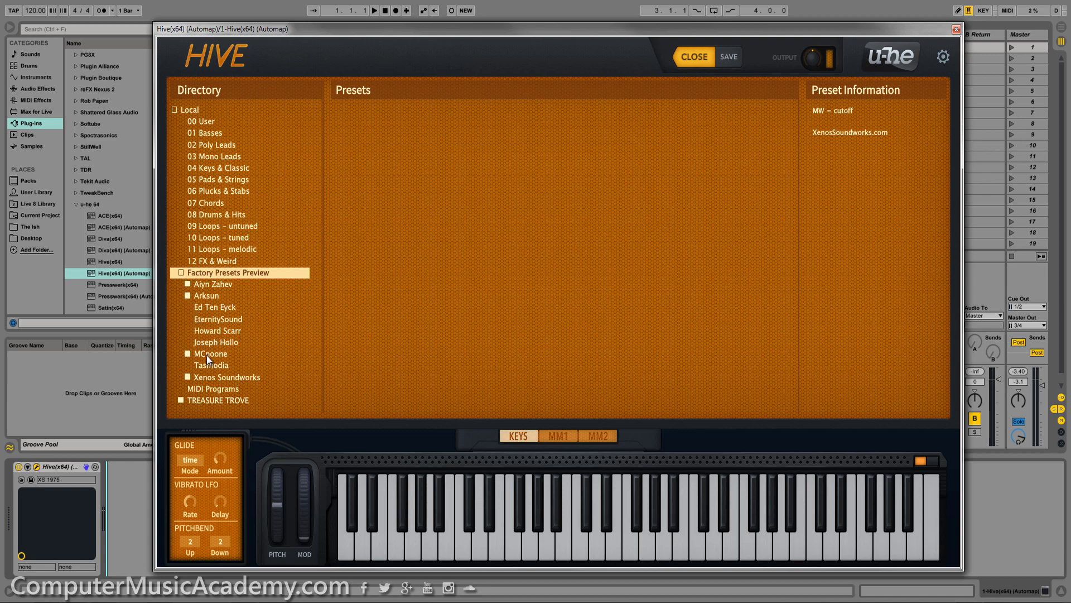
click(207, 297)
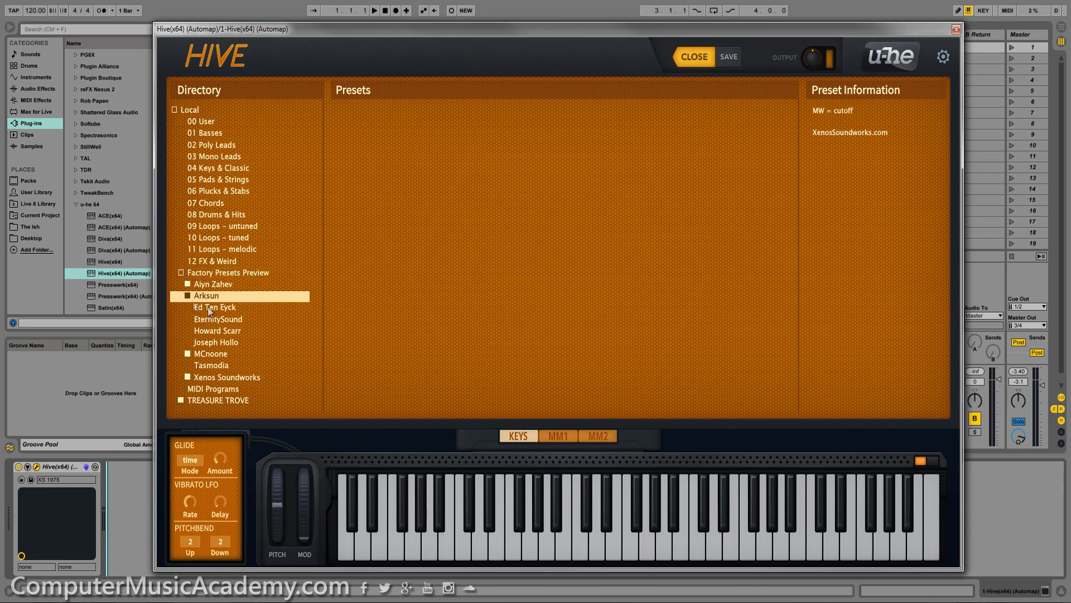
click(188, 295)
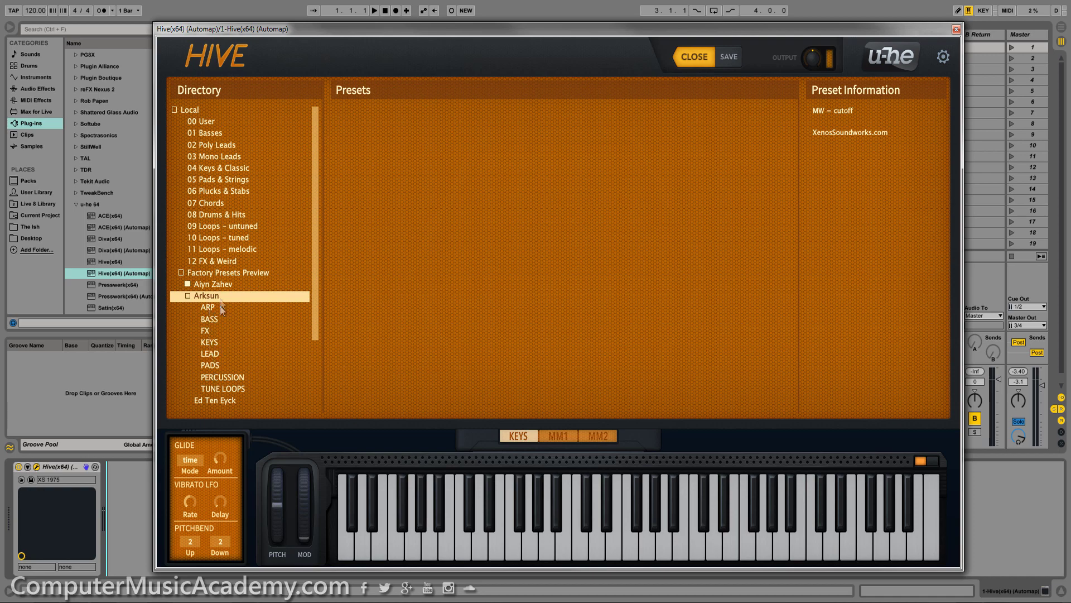
click(218, 354)
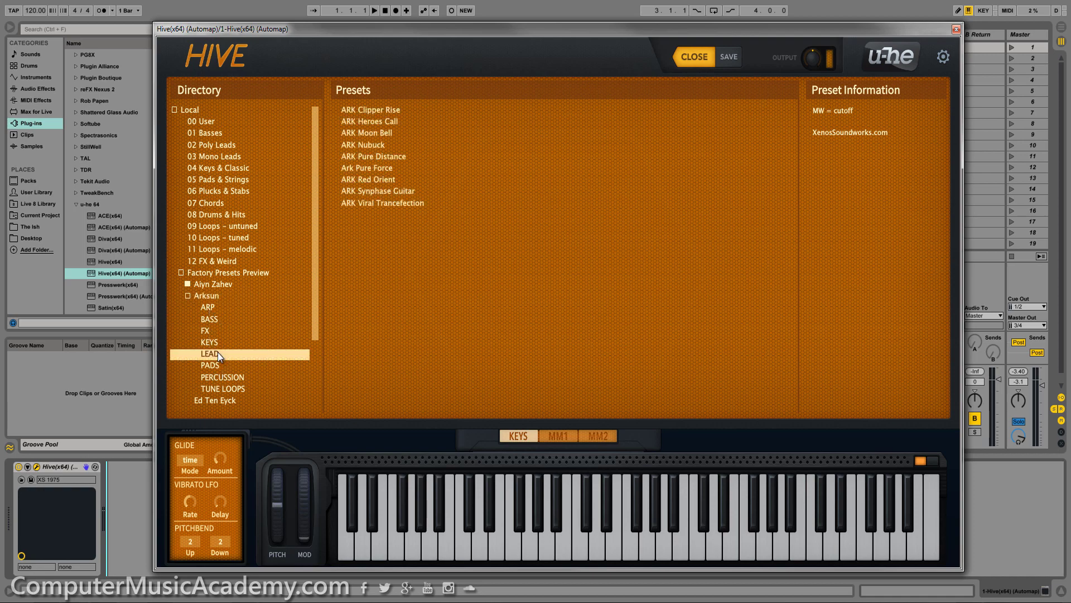
click(387, 121)
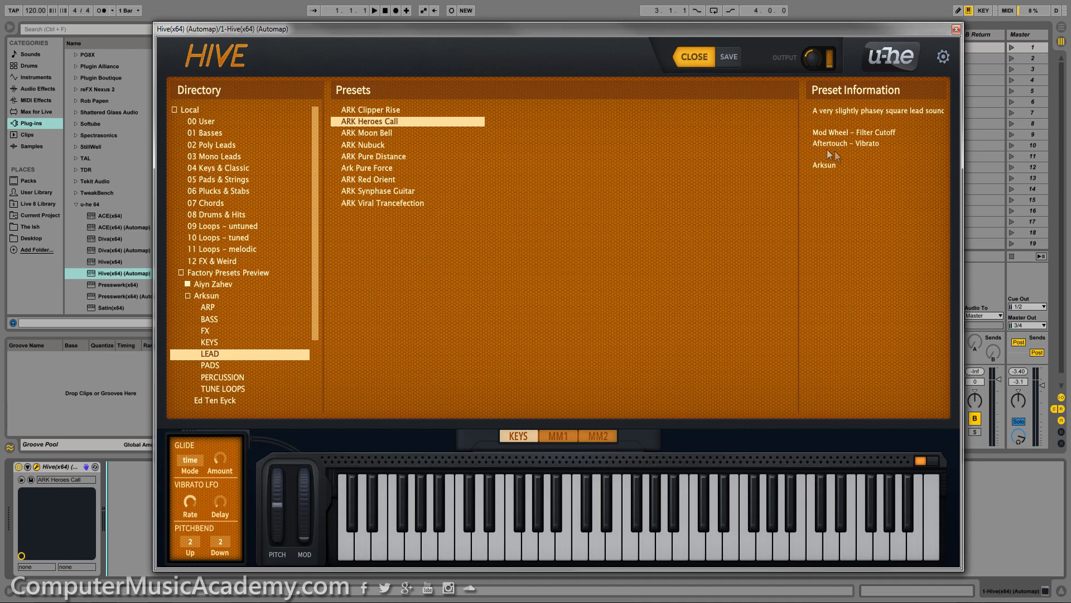
click(187, 296)
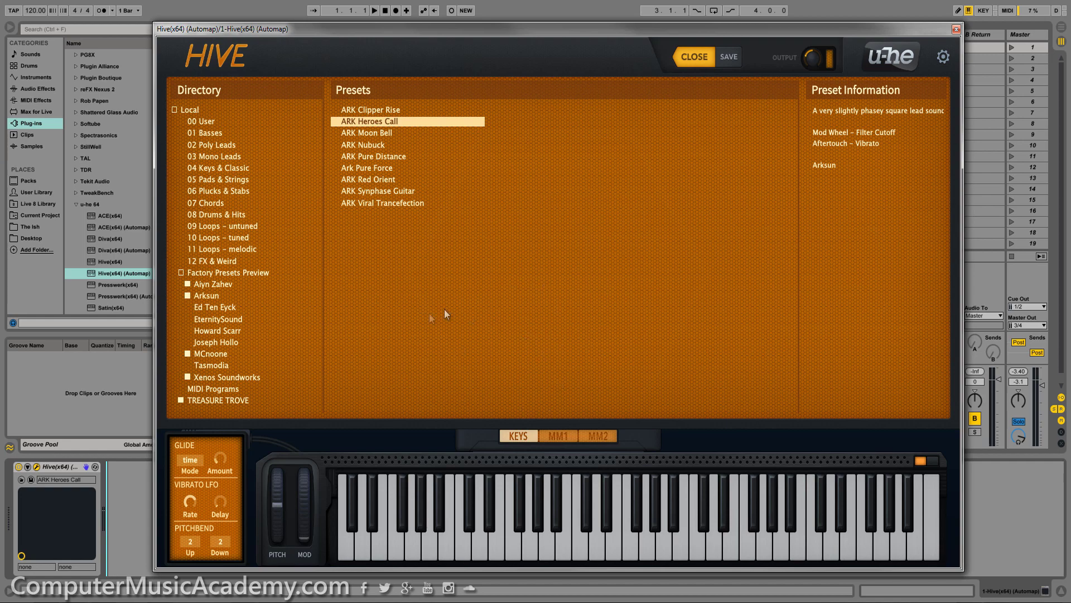
click(699, 57)
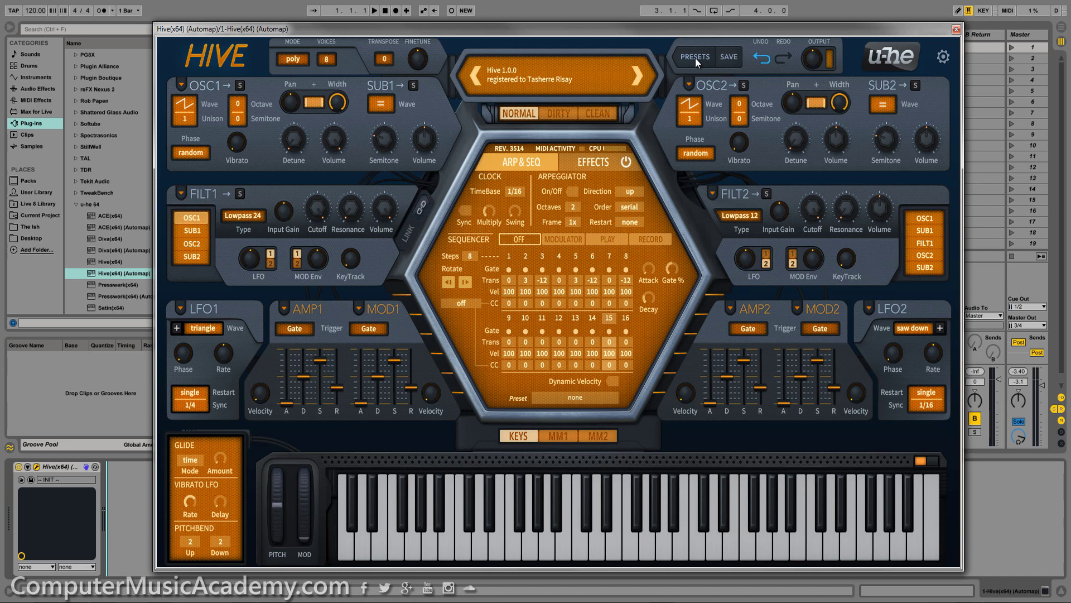
Look through oscillator 1's waveforms, keeping Sawtooth, and set its unison to 8.
click(190, 108)
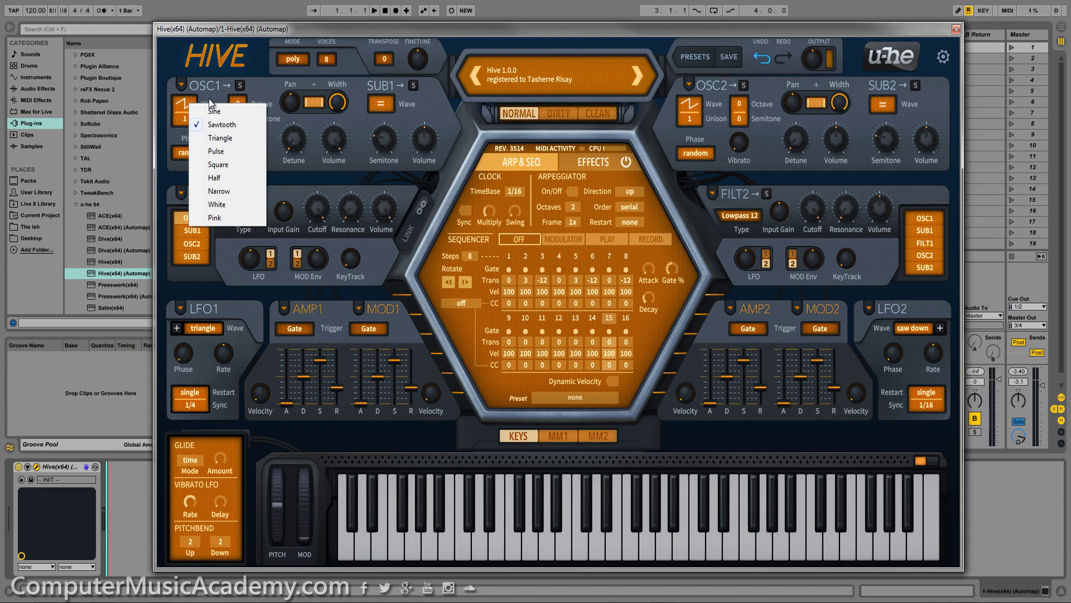
click(210, 101)
click(186, 119)
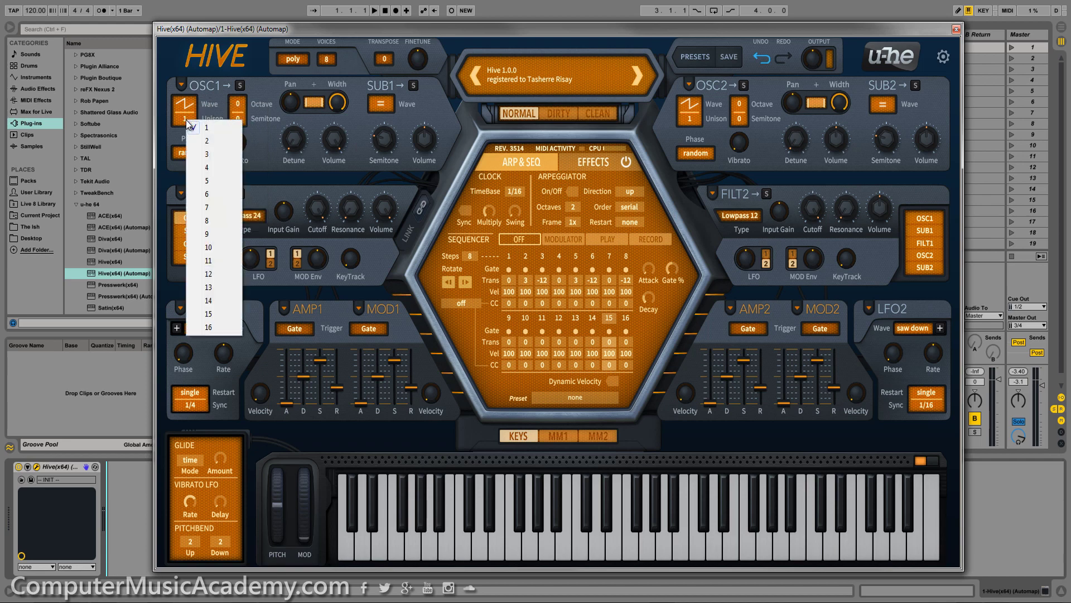
click(208, 221)
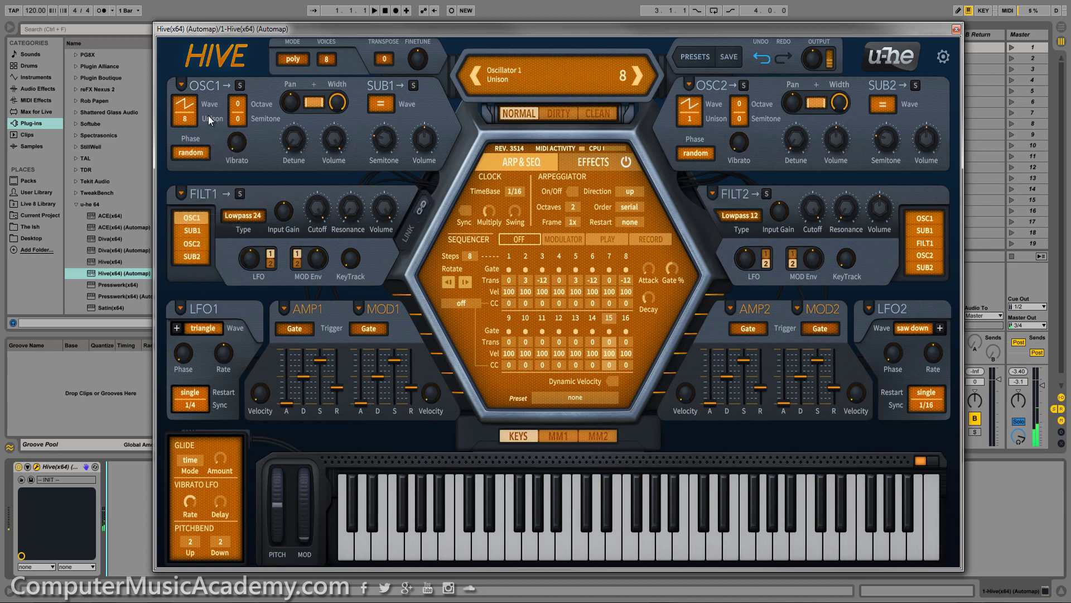
Set oscillator 1's octave to -1 and look over its semitone choices without changing them.
click(240, 103)
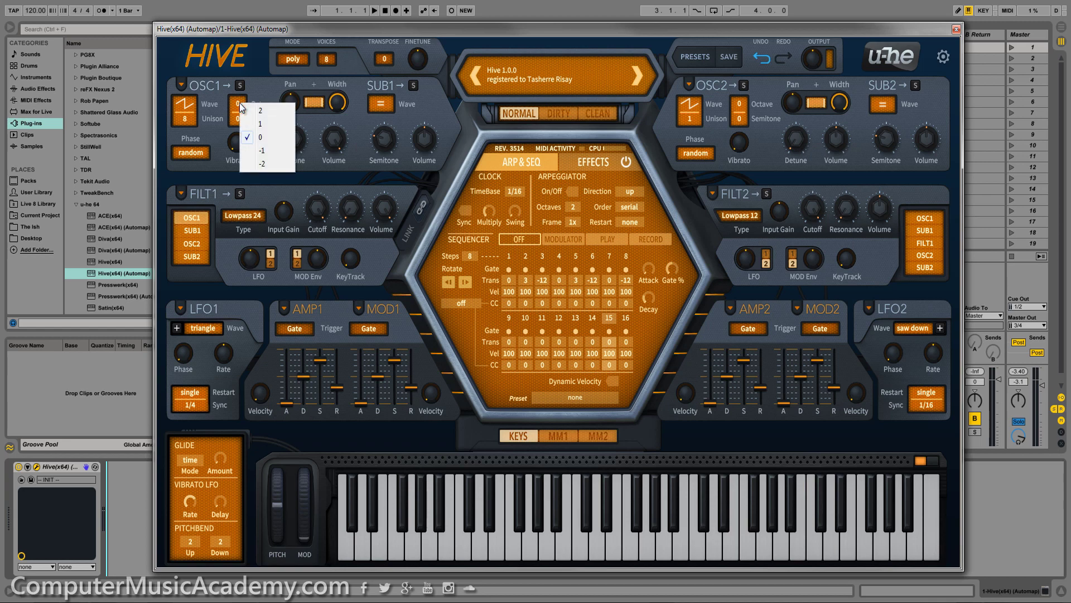
click(264, 152)
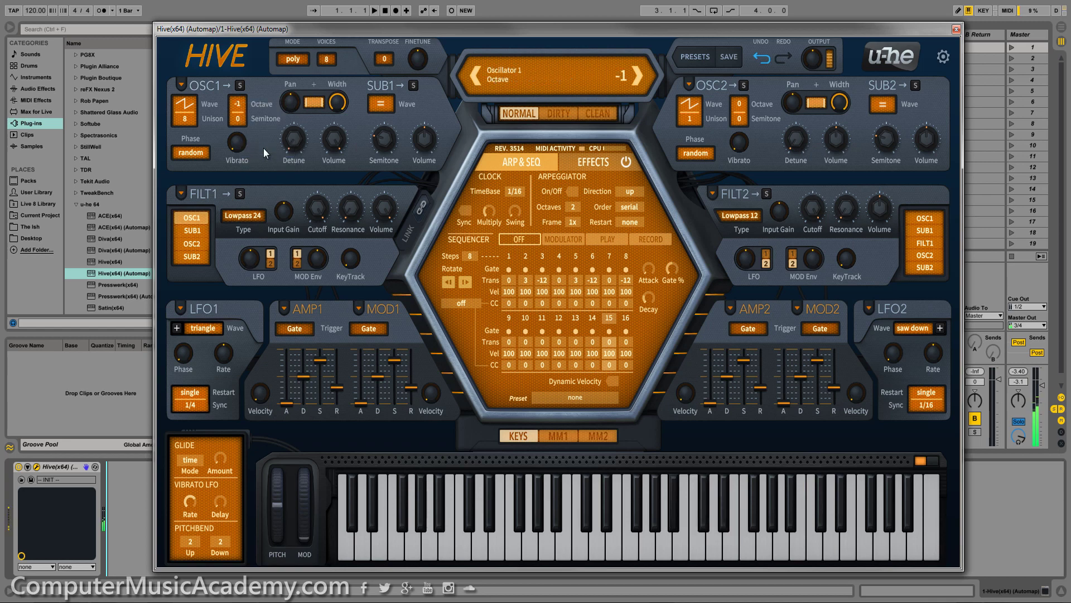
click(244, 118)
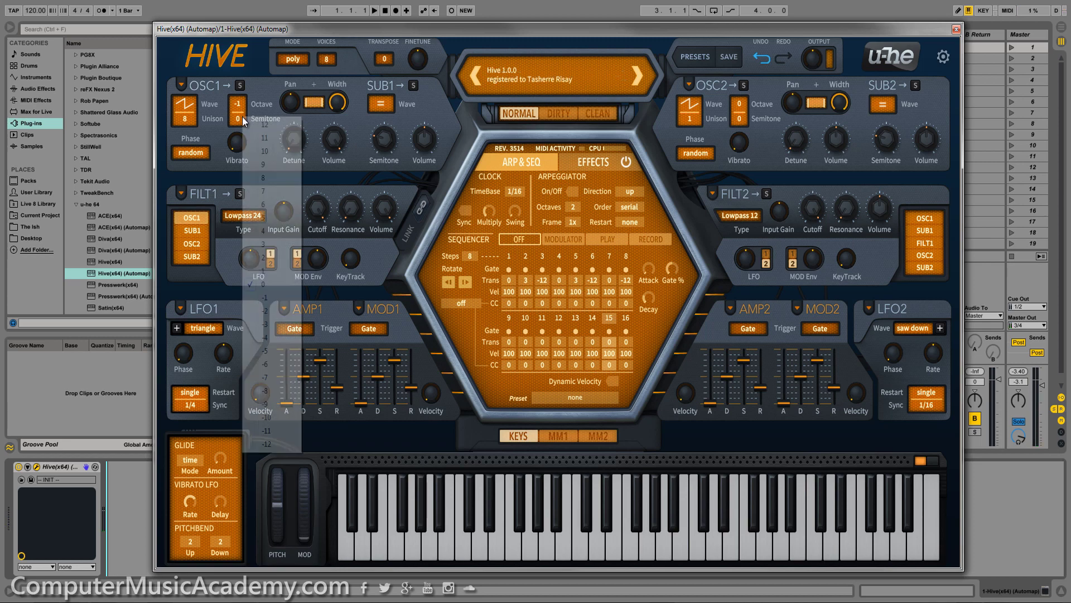
click(254, 109)
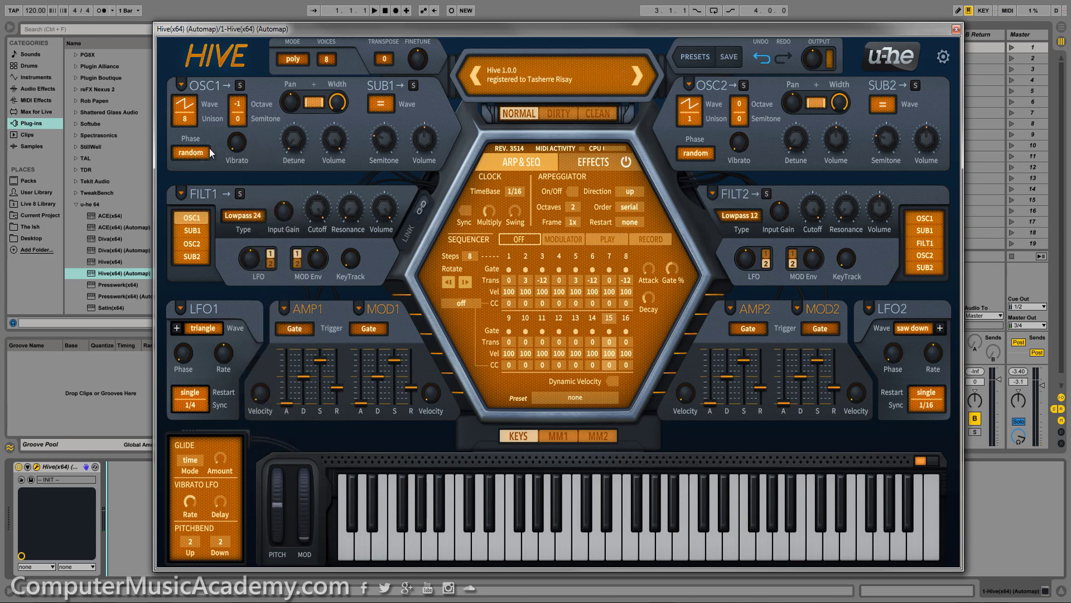
Set oscillator 1's vibrato to 7.00 and play a note to hear it.
mouse_move(237, 146)
mouse_move(237, 146)
mouse_down()
mouse_move(237, 3)
mouse_move(223, 92)
mouse_move(228, 166)
mouse_move(236, 143)
mouse_up()
key(d)
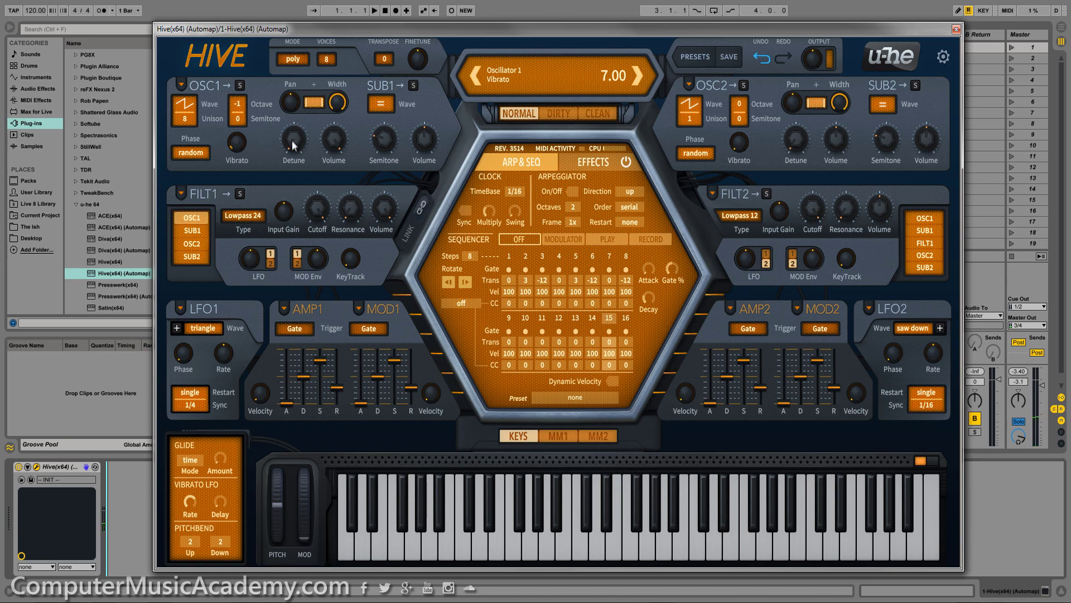
Set oscillator 1's detune to 17.00, audition it with several notes, and sweep the oscillator's pan in both directions.
drag(292, 143, 290, 118)
key(g)
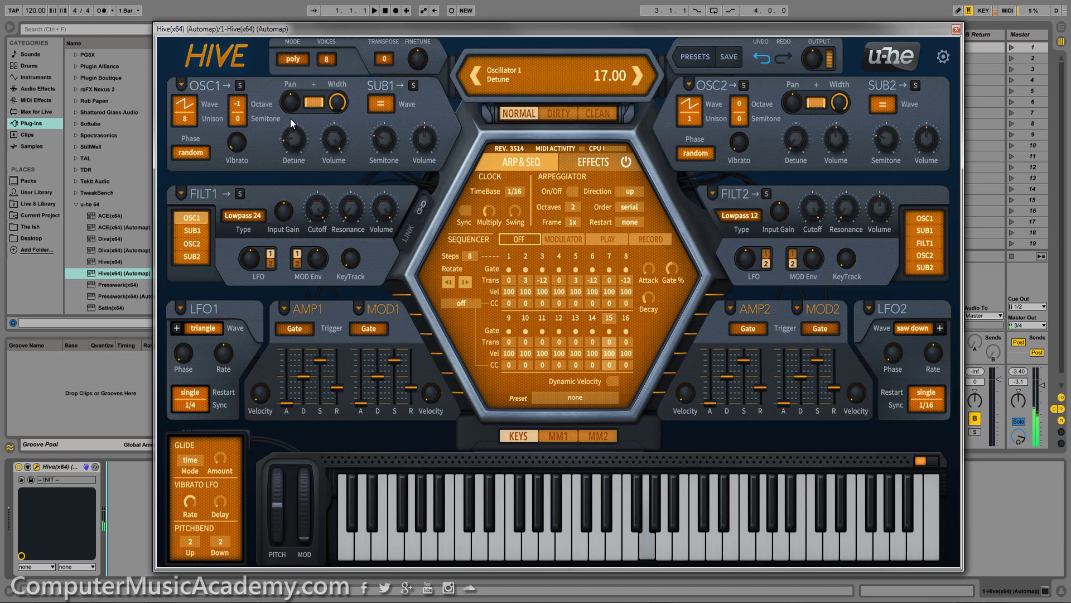
key(k)
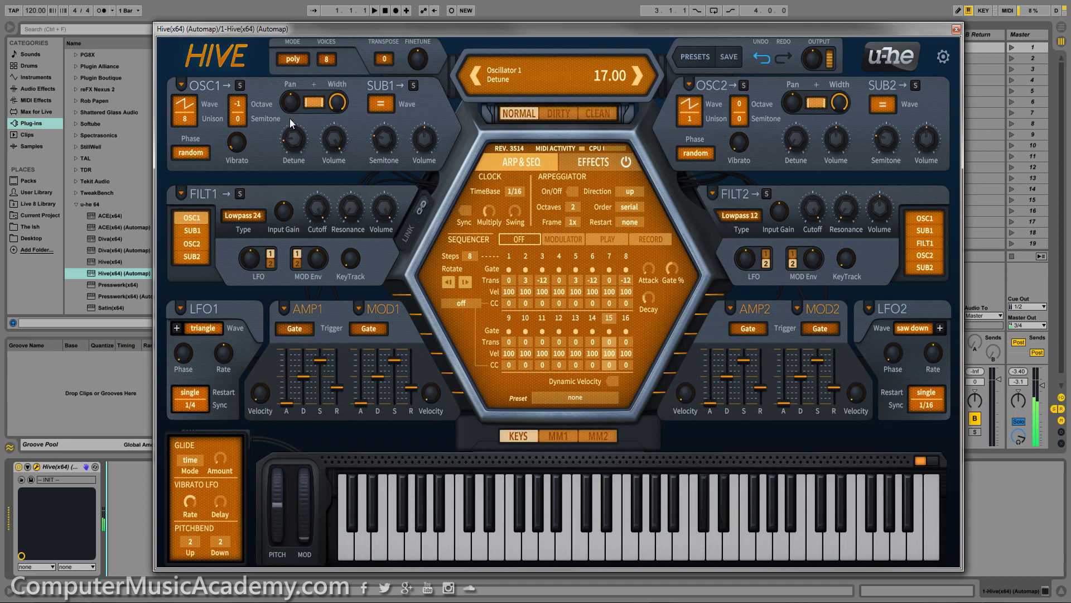
key(f)
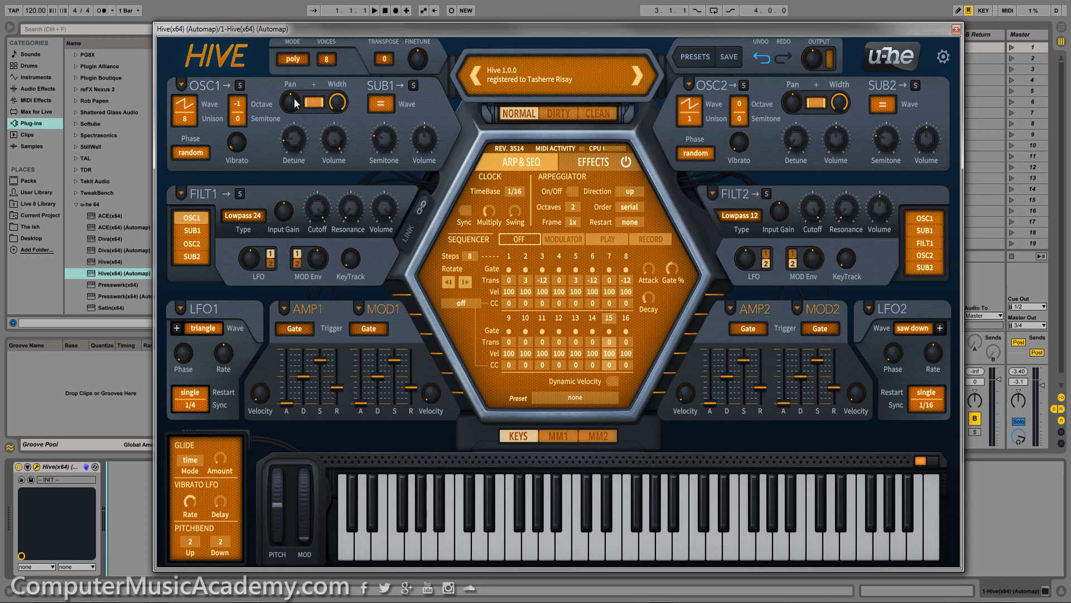
drag(293, 99, 313, 155)
drag(287, 106, 343, 37)
Route SUB1 into filter 1 and set the SUB1 wave to Square.
click(193, 230)
click(389, 107)
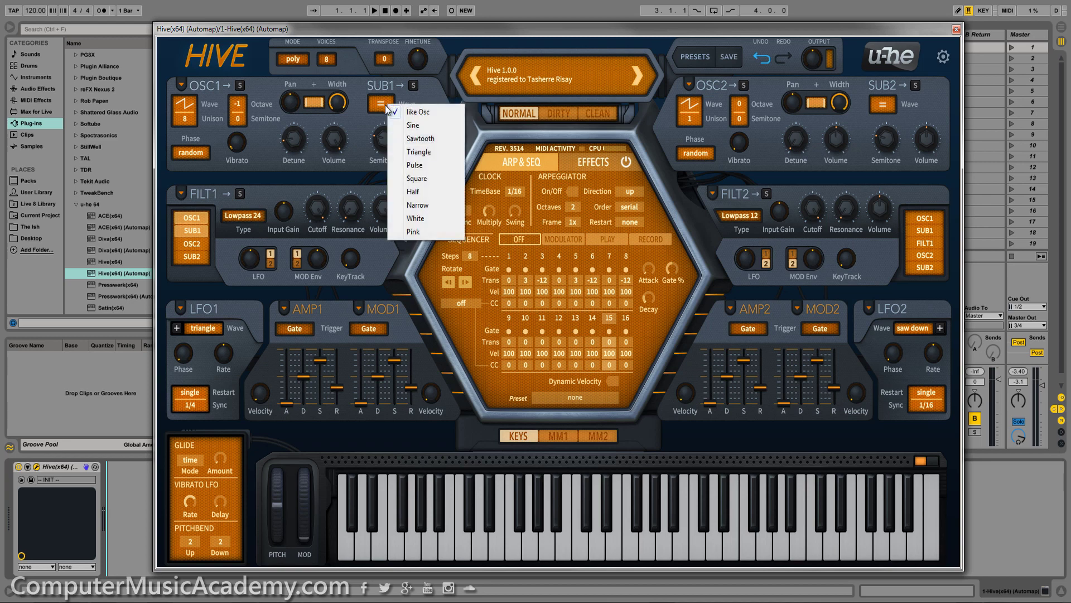
click(427, 179)
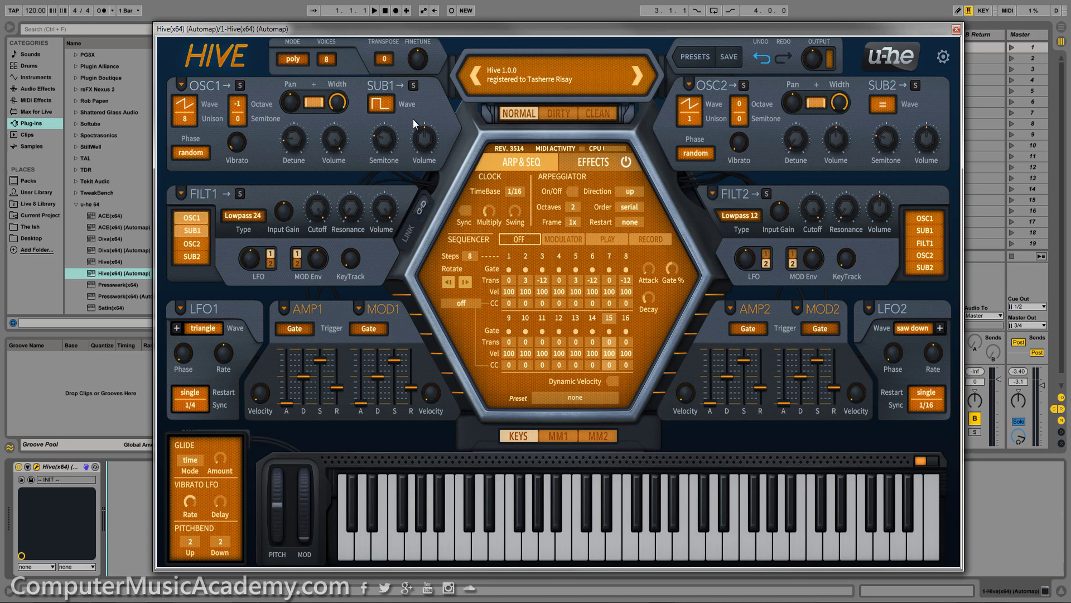
Solo and unsolo oscillator 1 and SUB1 in turn to compare them, and vary the SUB1 semitone tuning.
click(240, 86)
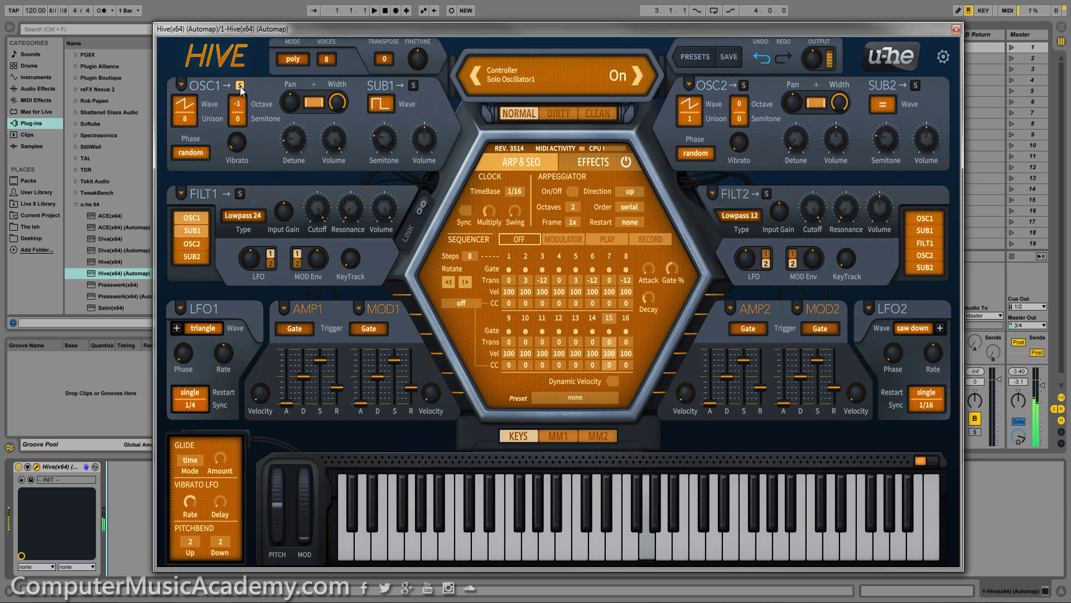
click(240, 86)
click(413, 85)
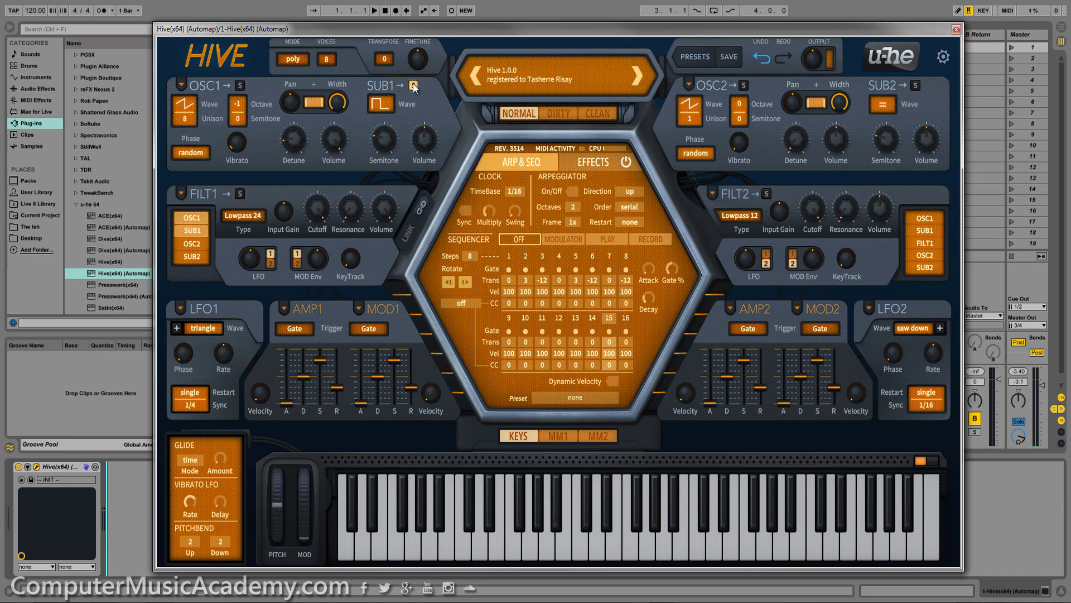
click(413, 86)
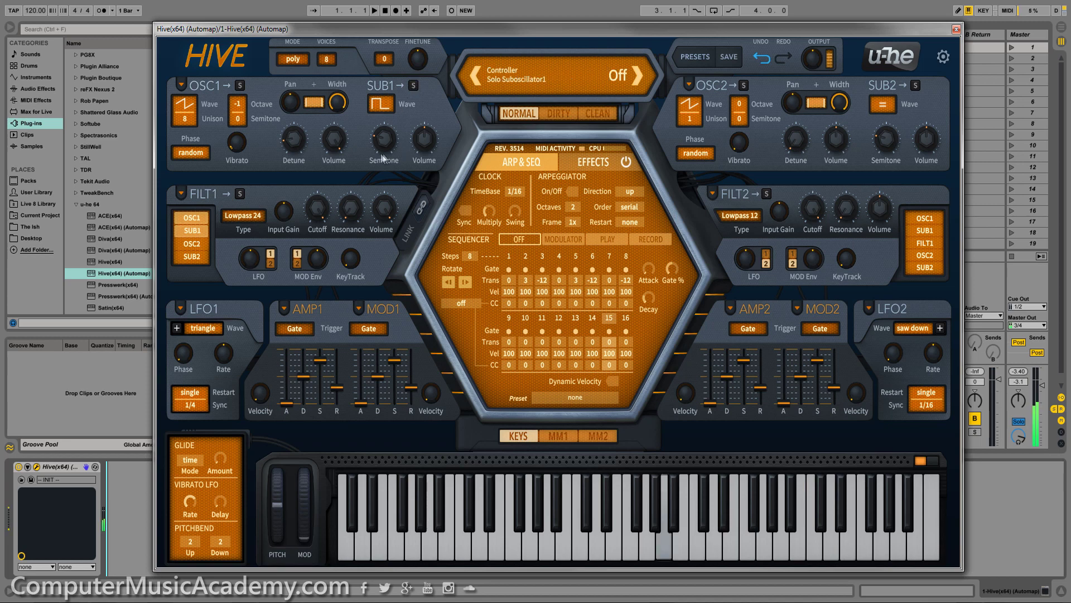
drag(384, 145, 401, 57)
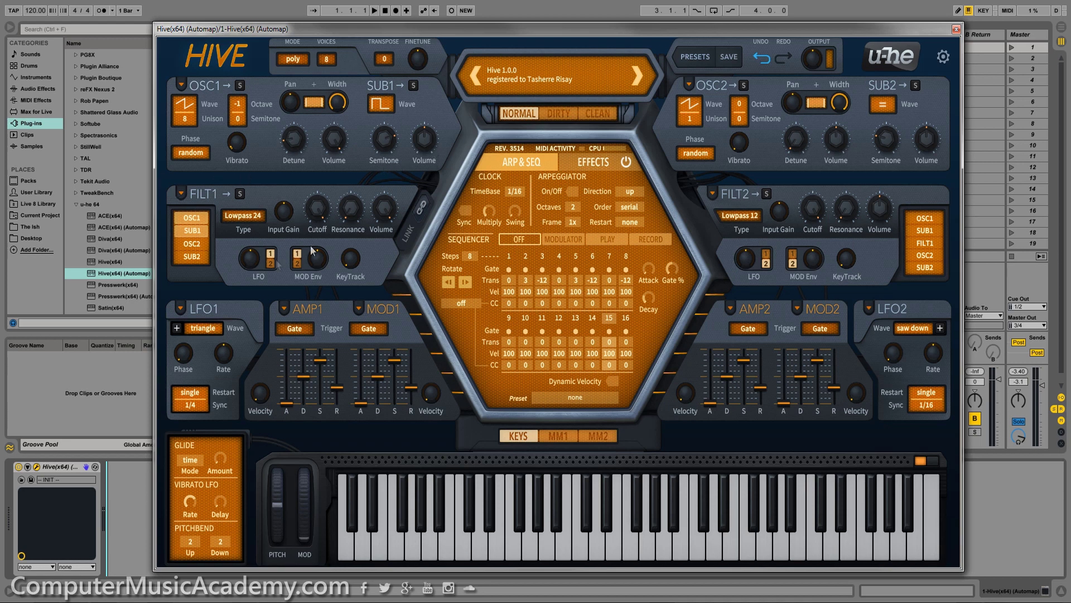
Look through filter 1's types, keeping Lowpass 24, and raise its input gain to 1.60 dB.
click(248, 214)
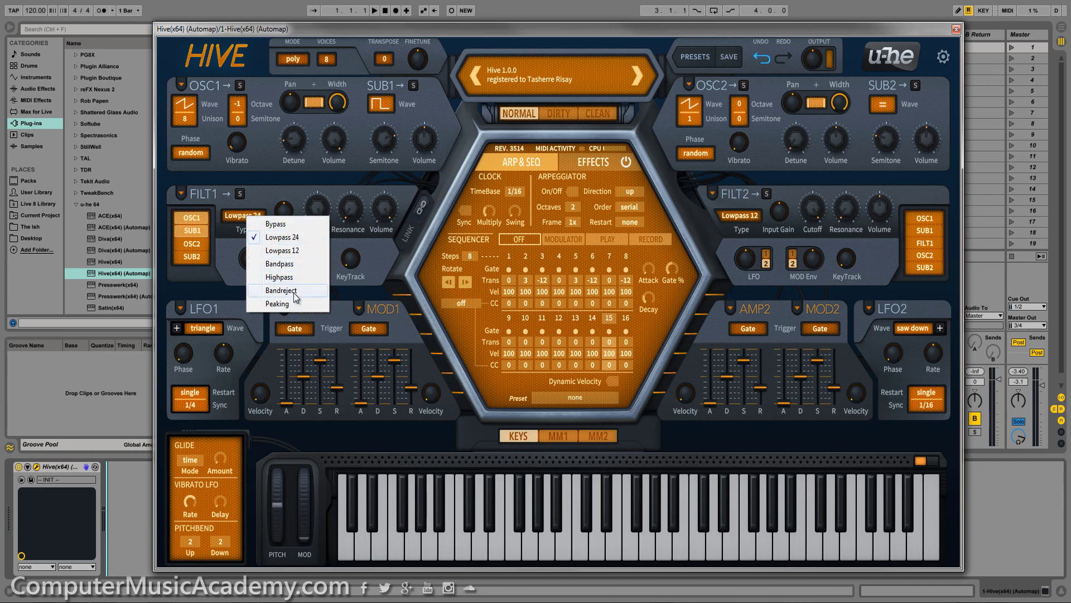
click(307, 239)
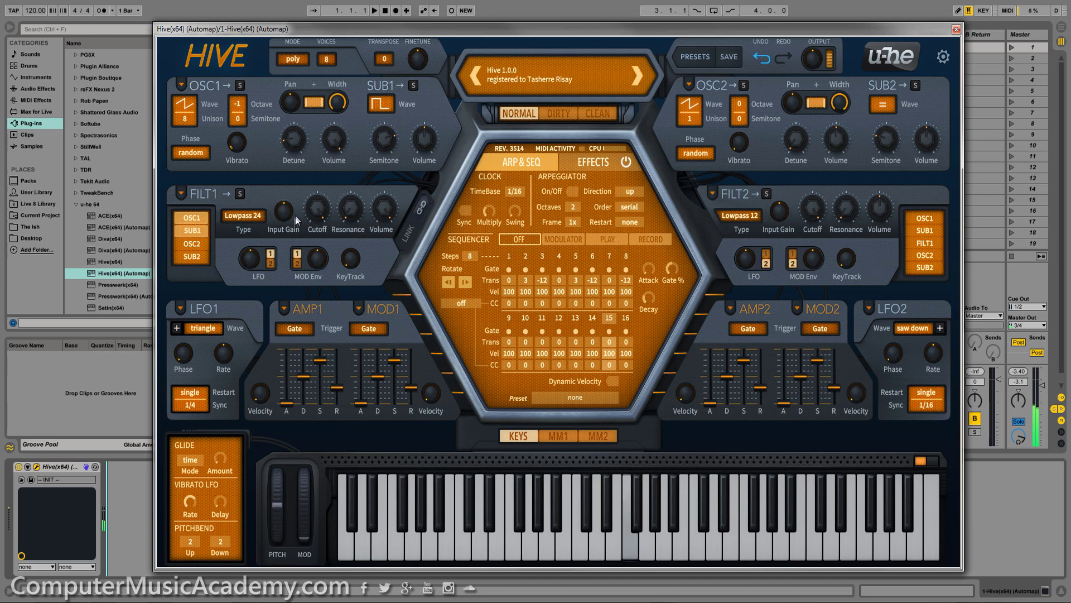
scroll(283, 211, up, 6)
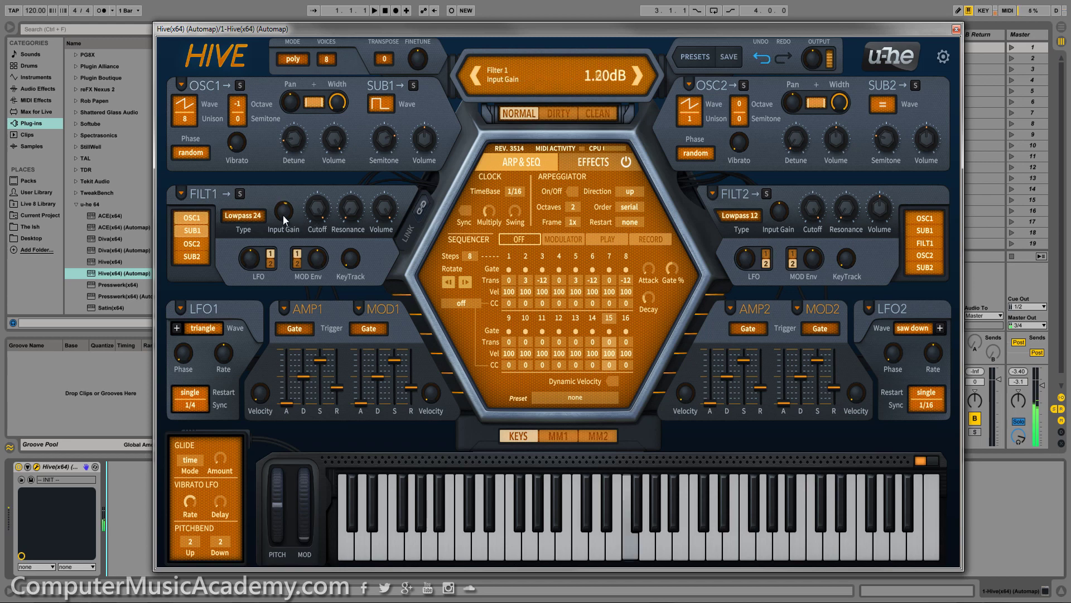
mouse_move(282, 215)
mouse_down()
mouse_move(286, 259)
mouse_move(287, 187)
mouse_move(286, 208)
mouse_up()
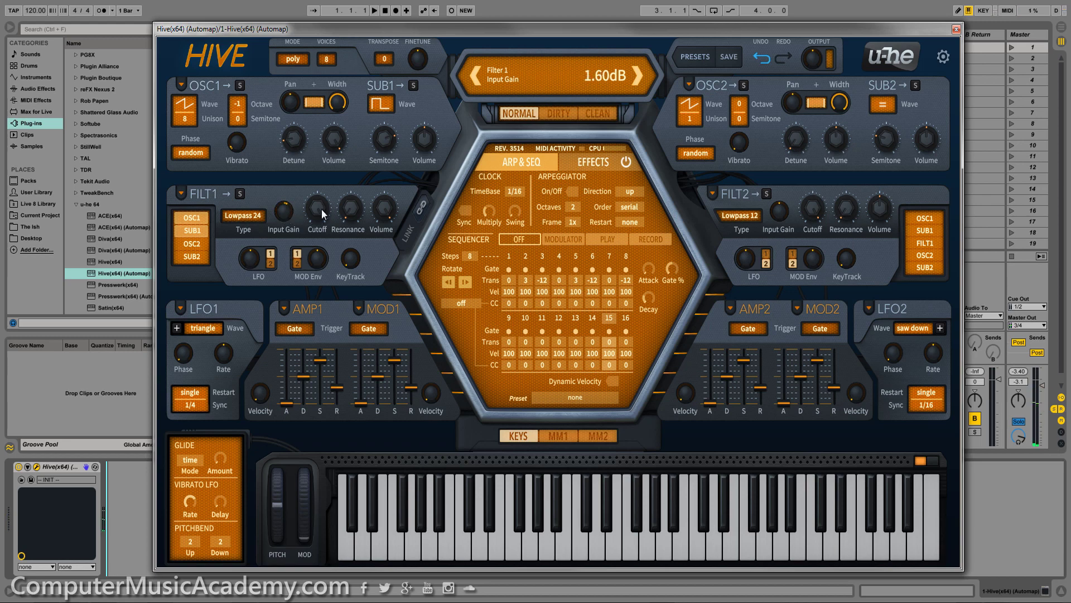
Lower filter 1's cutoff, raise its resonance to 62.50, and readjust the cutoff to hear the effect.
drag(320, 210, 319, 257)
click(349, 207)
drag(348, 207, 350, 126)
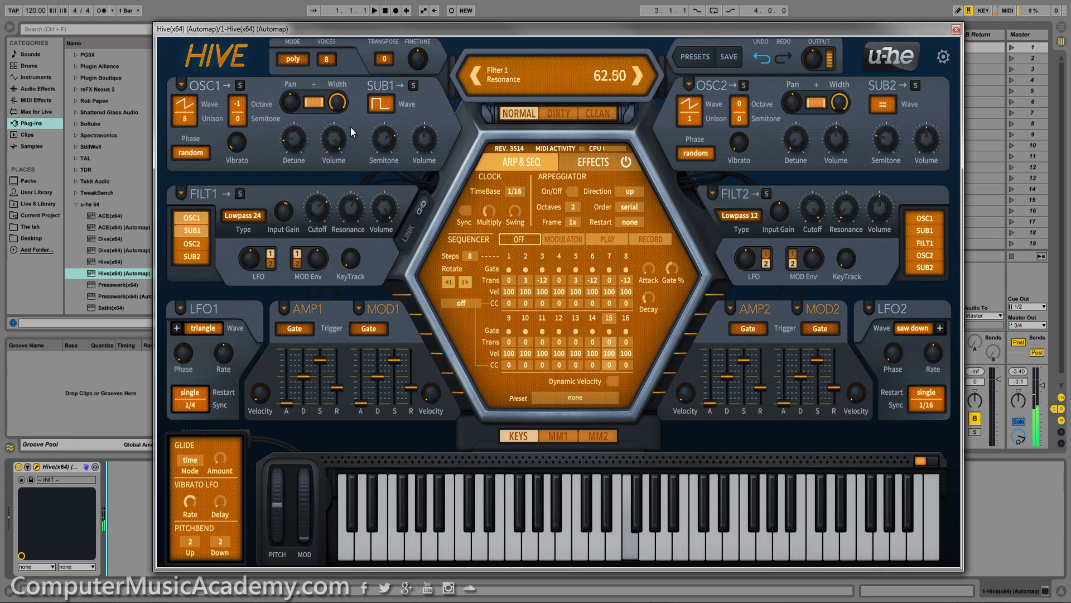
drag(313, 207, 315, 202)
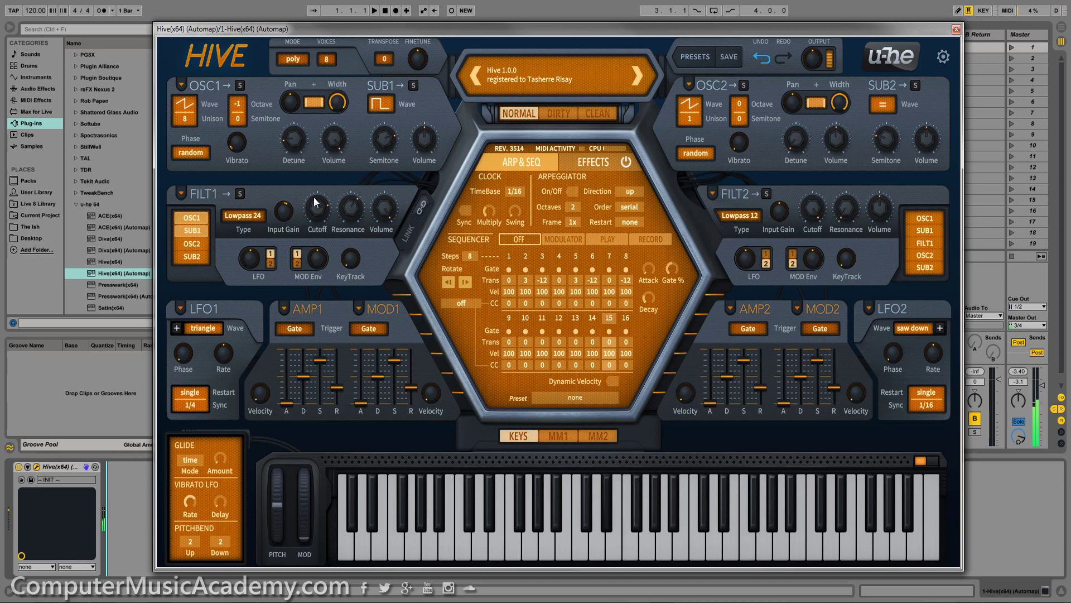
Switch filter 1 to Lowpass 12, adjust its volume, and set its LFO depth to 24.00.
click(256, 216)
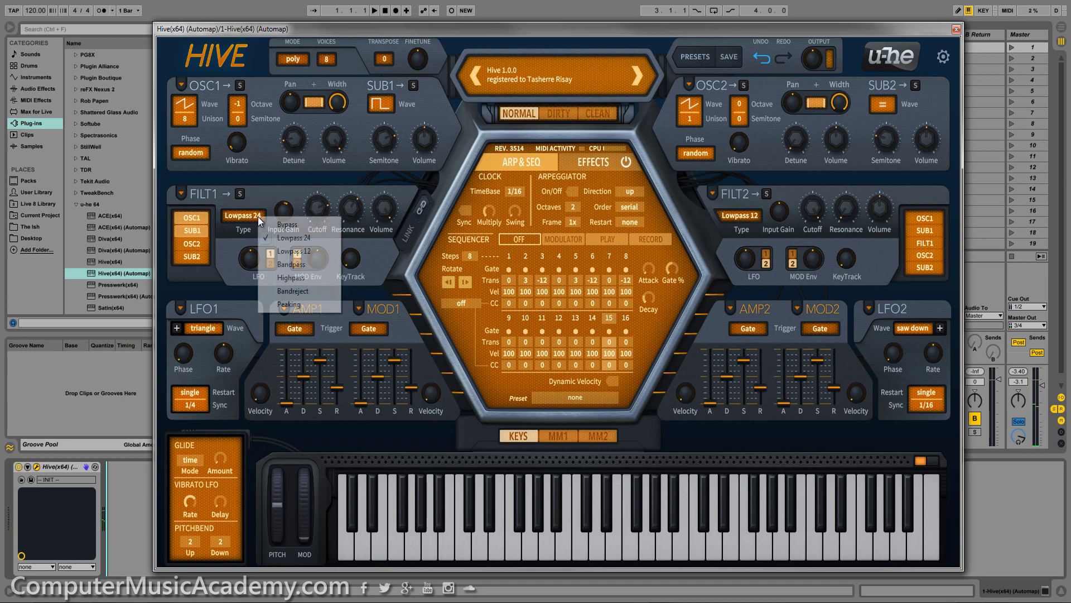
click(281, 252)
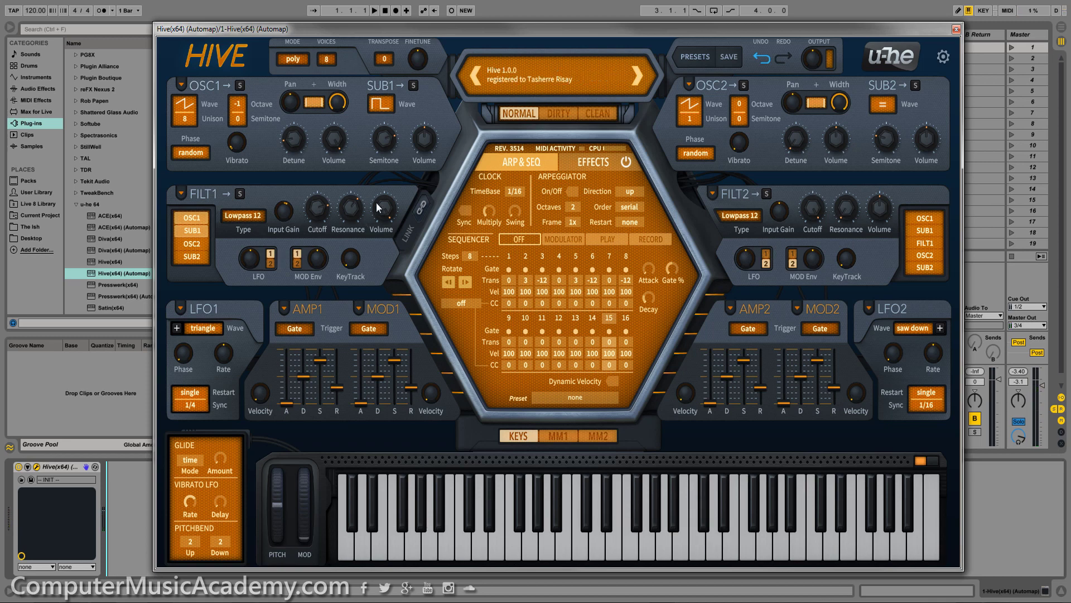
drag(386, 203, 384, 215)
drag(251, 259, 252, 255)
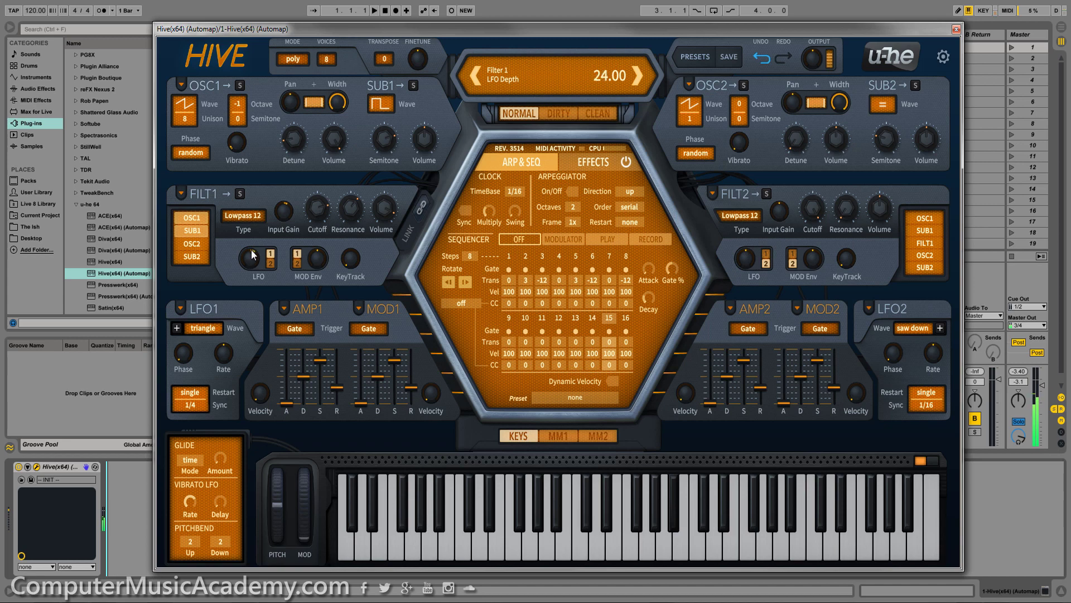
Look through LFO1's waveforms, keeping triangle, then adjust its phase and set its rate to -0.50.
click(209, 328)
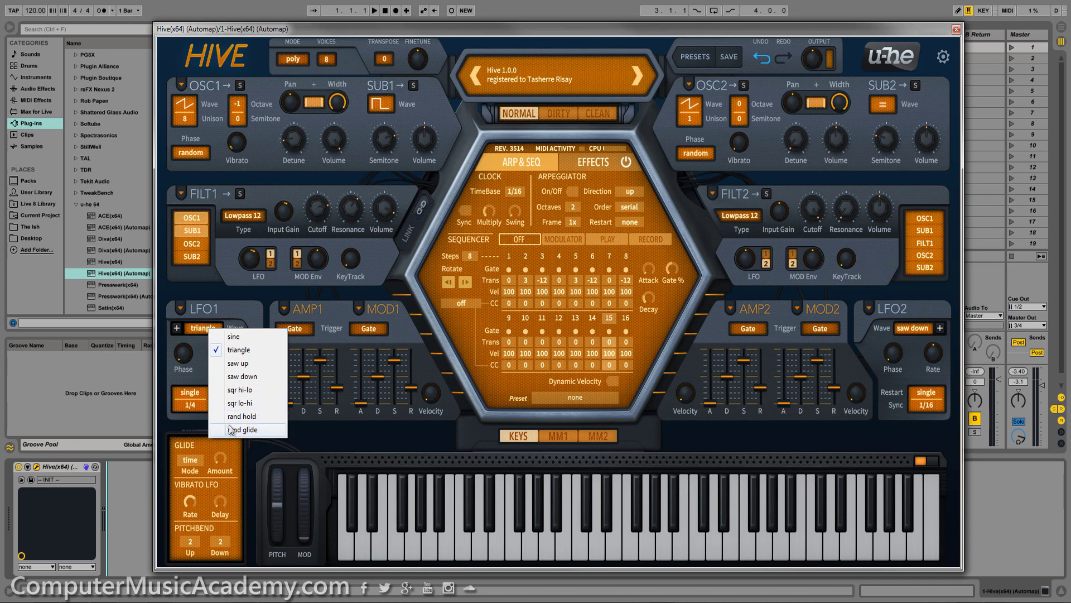
click(198, 353)
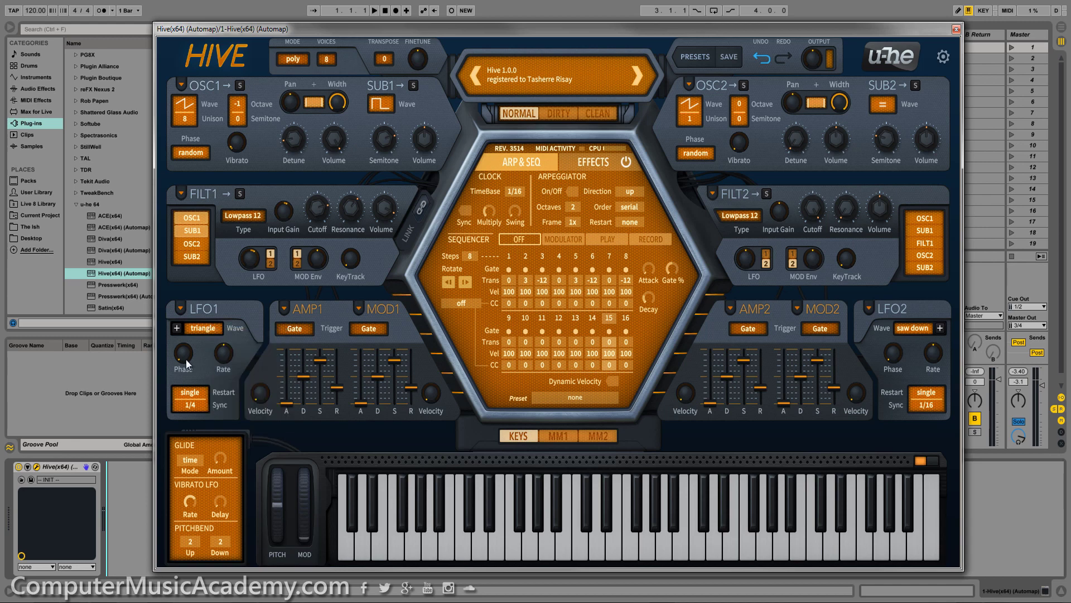
drag(179, 357, 176, 329)
mouse_move(224, 366)
mouse_down()
mouse_move(224, 329)
mouse_move(224, 408)
mouse_move(212, 364)
mouse_up()
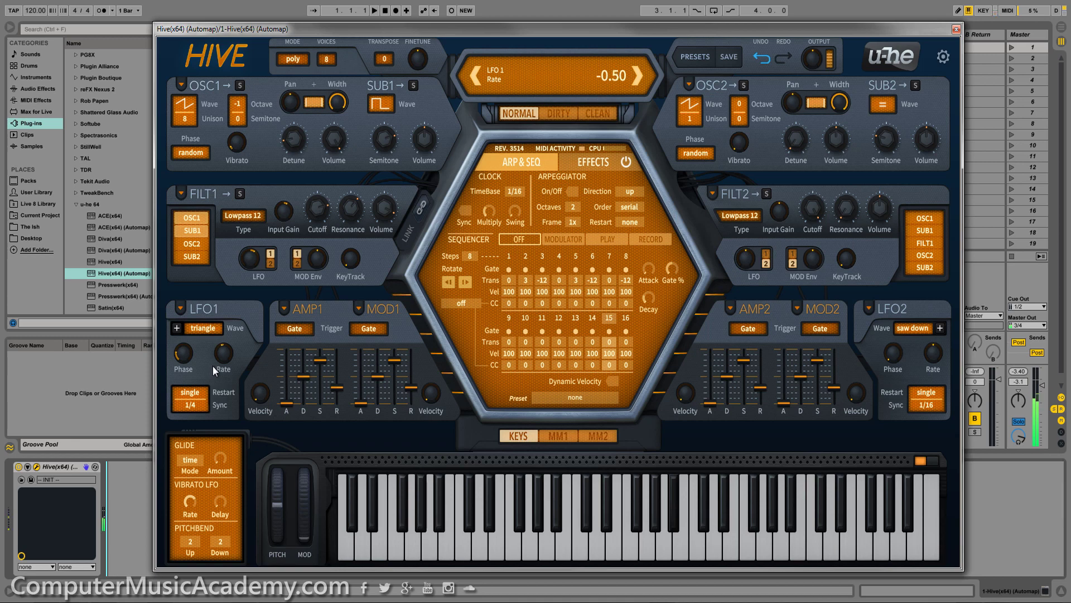
Set LFO1's restart mode to sync and try sync rates of 1/8 and 1/16, ending on 1/32.
click(196, 393)
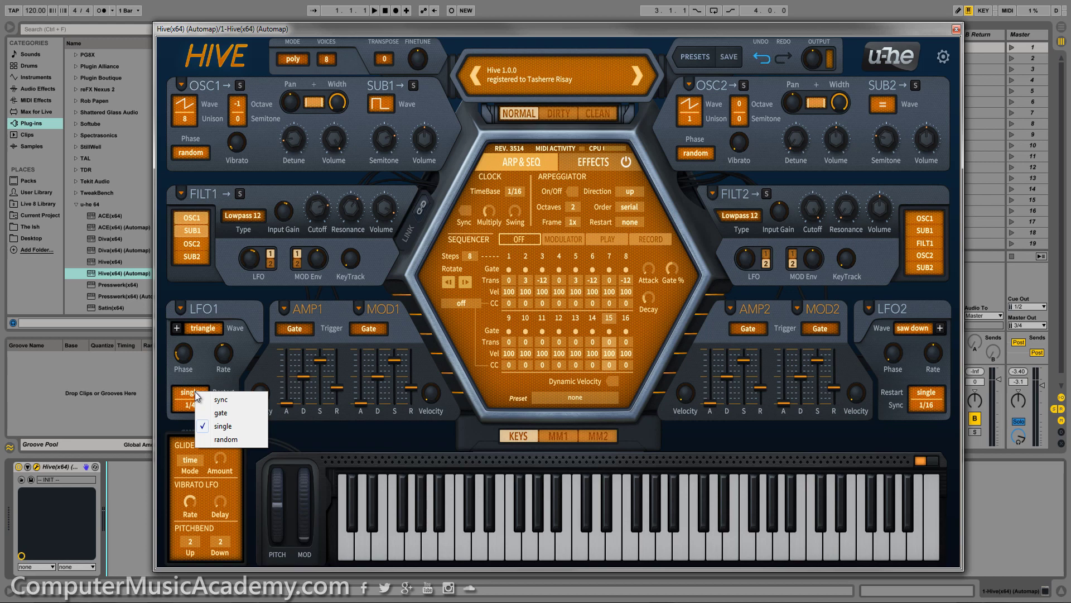
click(229, 400)
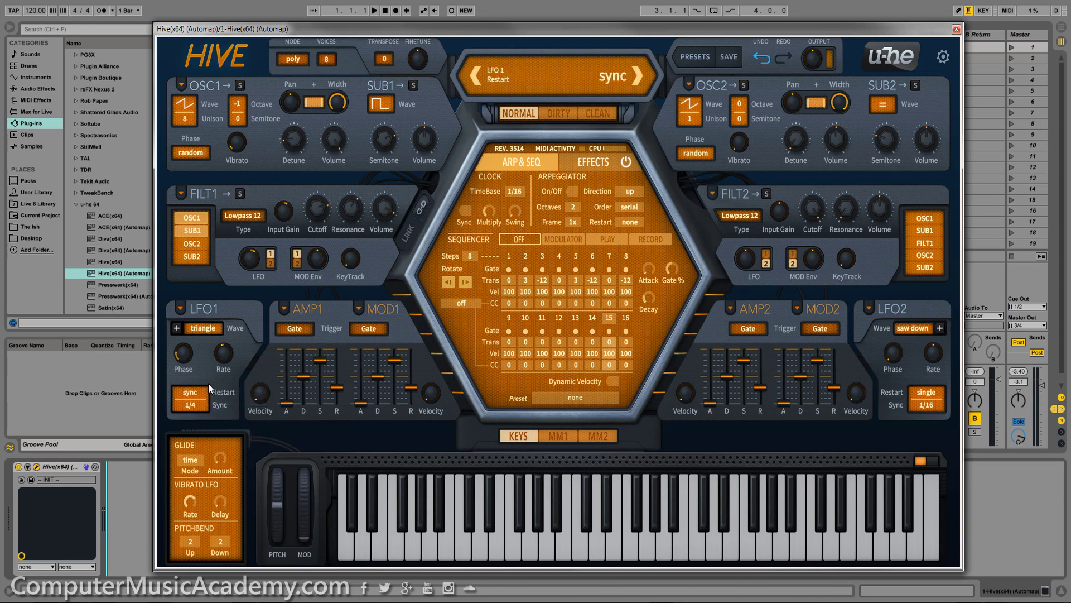
click(192, 406)
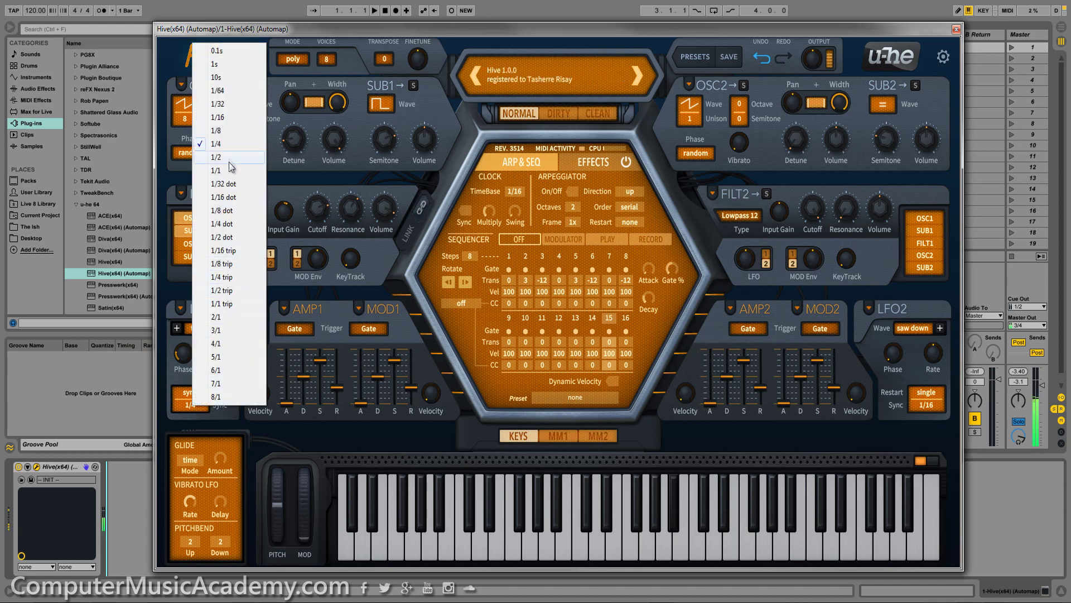
click(226, 132)
click(194, 408)
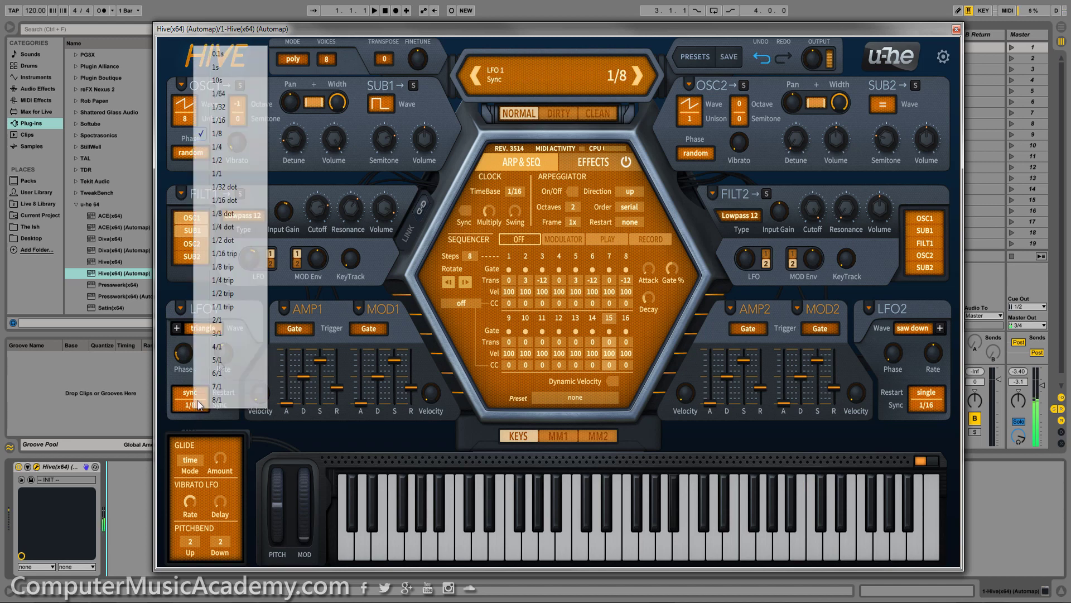
click(219, 120)
click(197, 407)
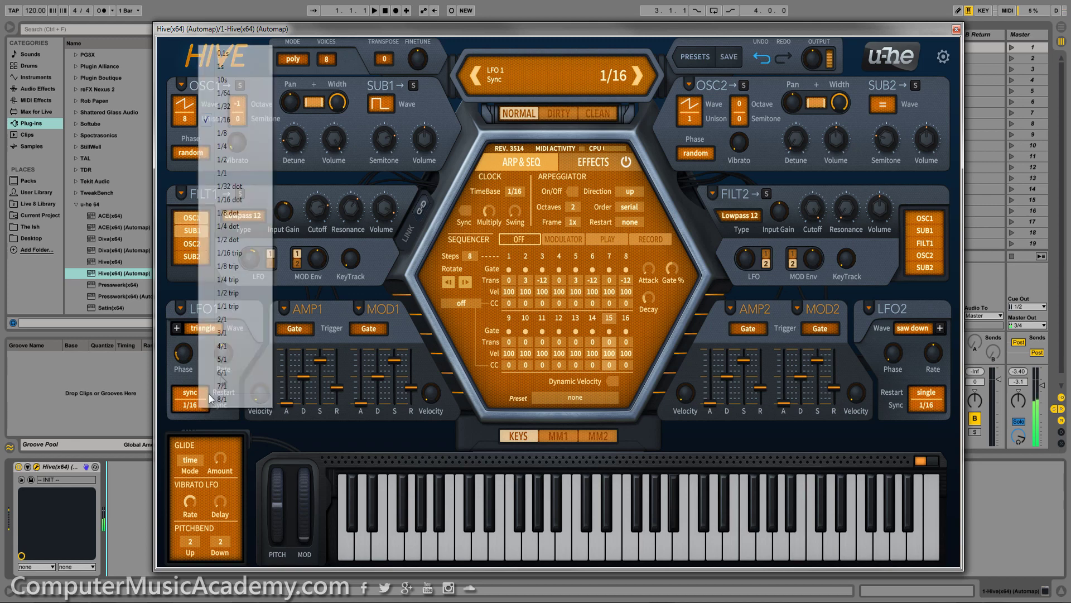
click(225, 107)
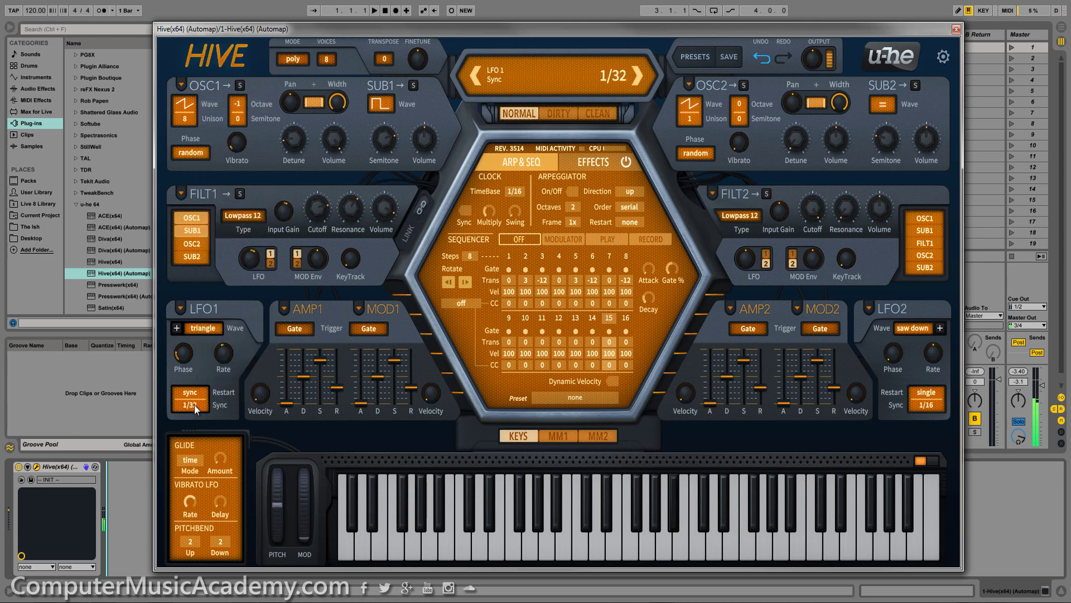
Try an LFO1 sync rate of 8/1, set it to 1/64, and adjust LFO1's rate.
click(195, 405)
click(189, 406)
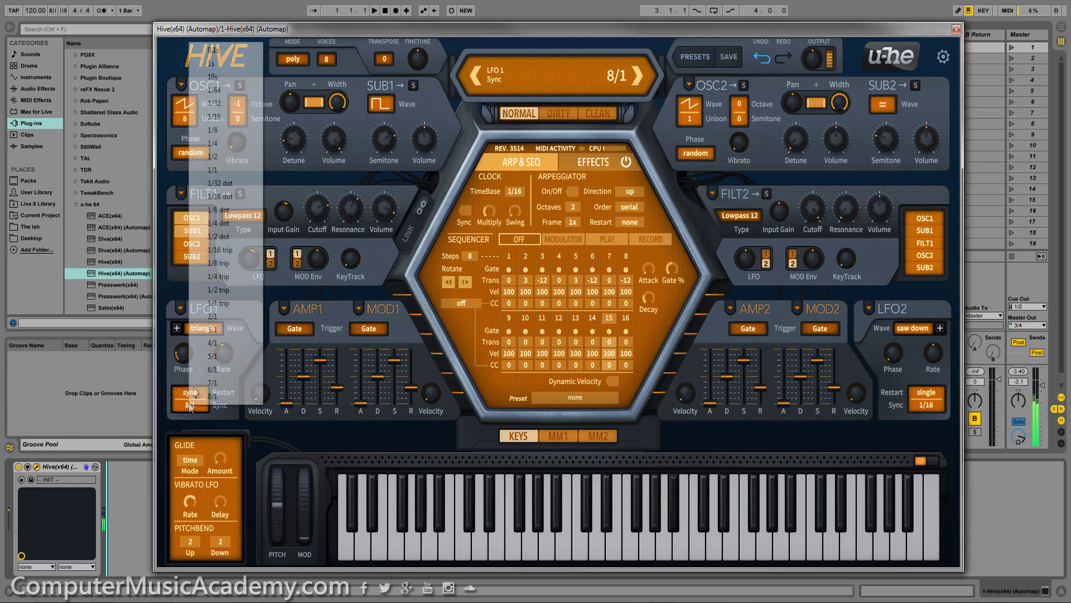
click(214, 91)
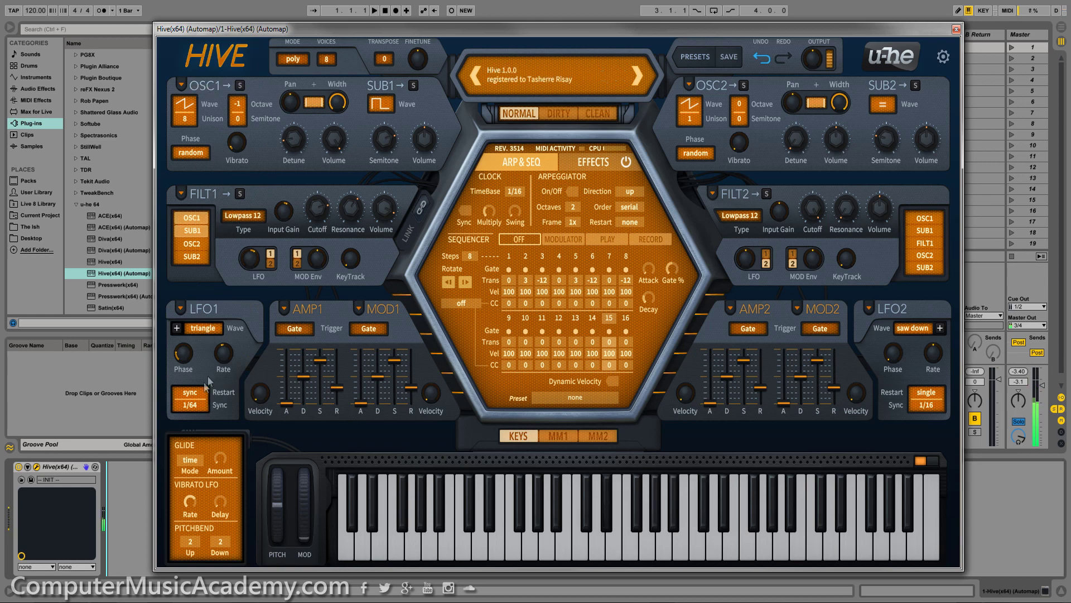
scroll(222, 361, down, 2)
scroll(221, 368, down, 1)
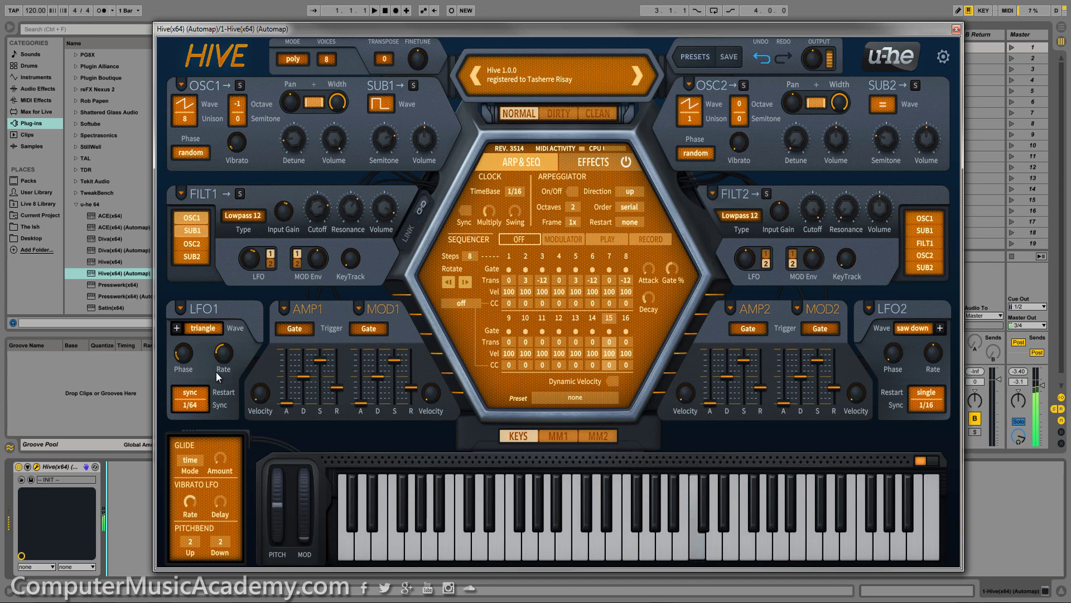
drag(213, 353, 217, 352)
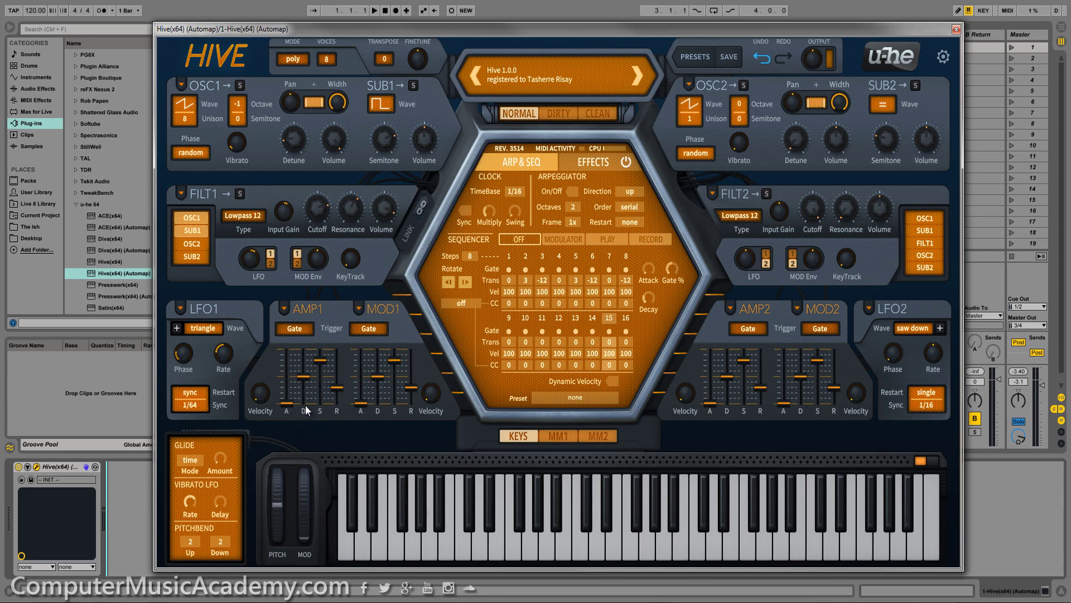
Check AMP1's trigger options, keeping Gate, and raise the envelope's attack above 12.00.
click(302, 332)
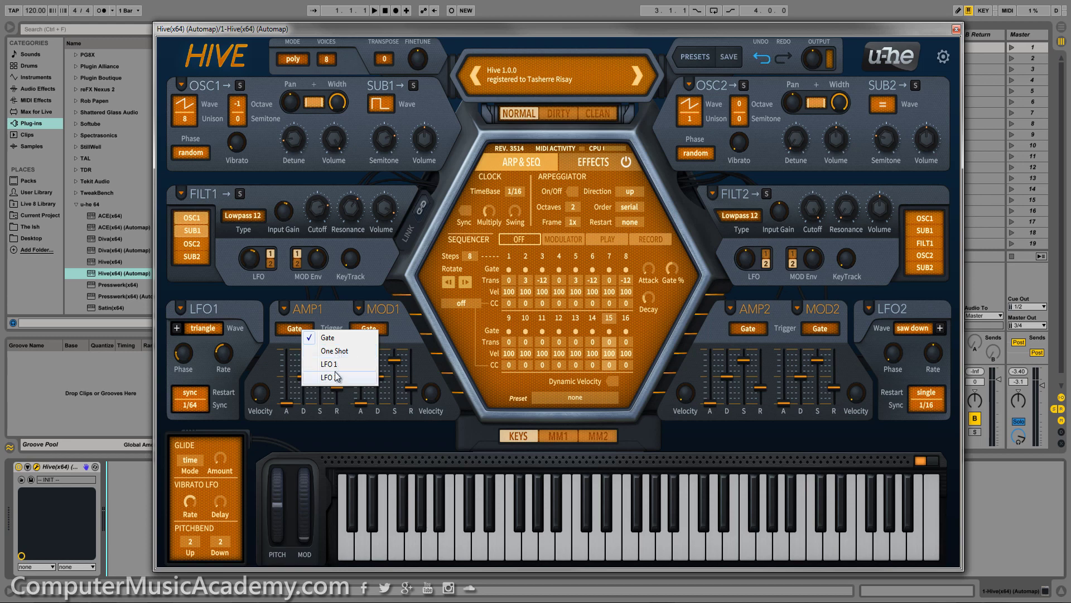
click(330, 314)
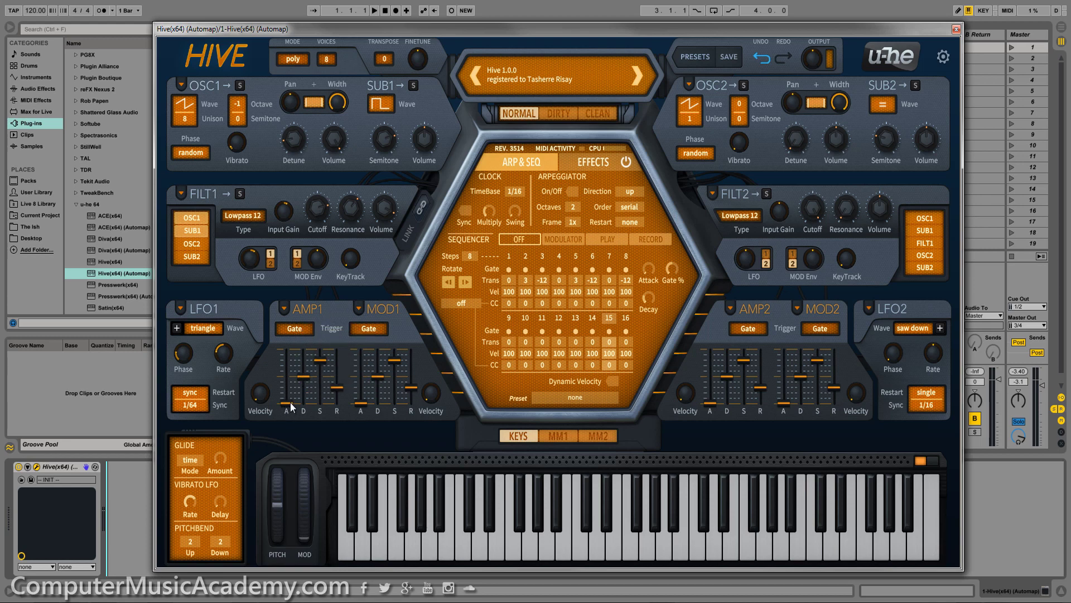
drag(289, 406, 289, 375)
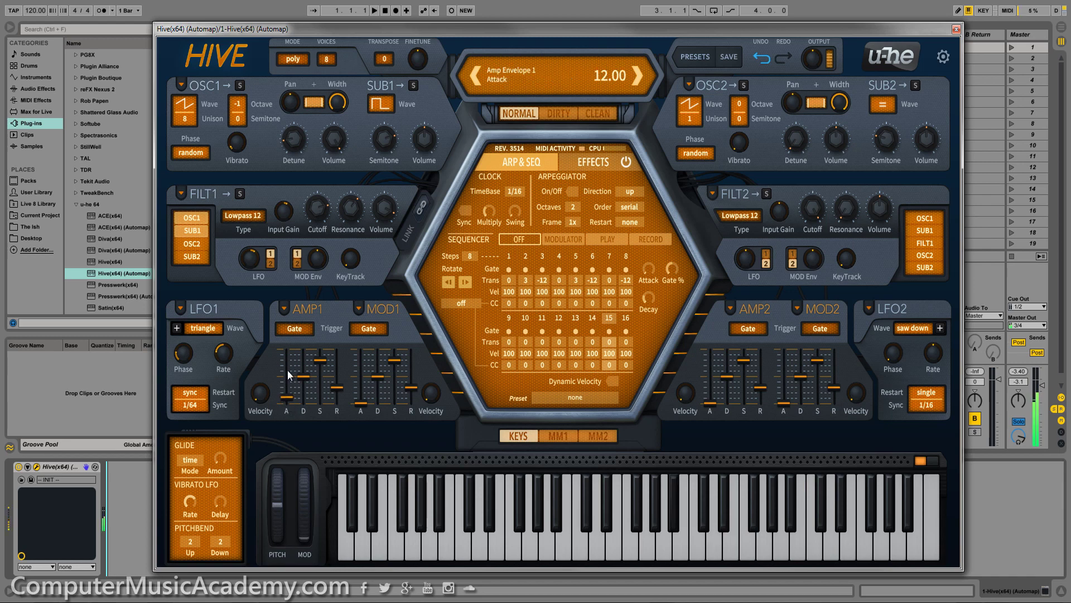
drag(278, 402, 289, 398)
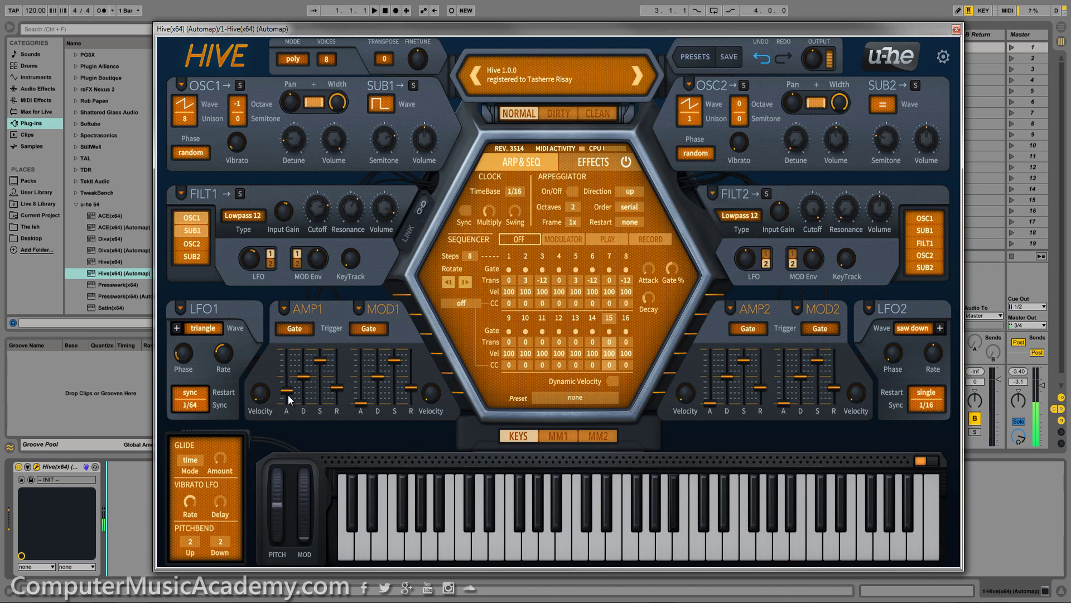
Readjust LFO1's phase and check the glide mode options without changing them.
mouse_move(183, 353)
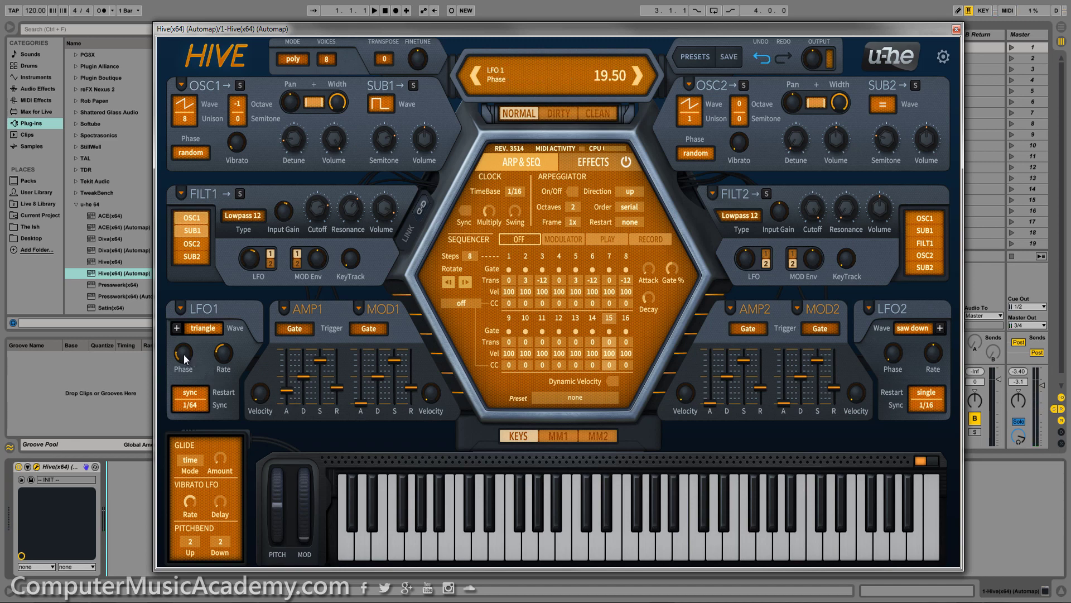
drag(183, 356, 183, 357)
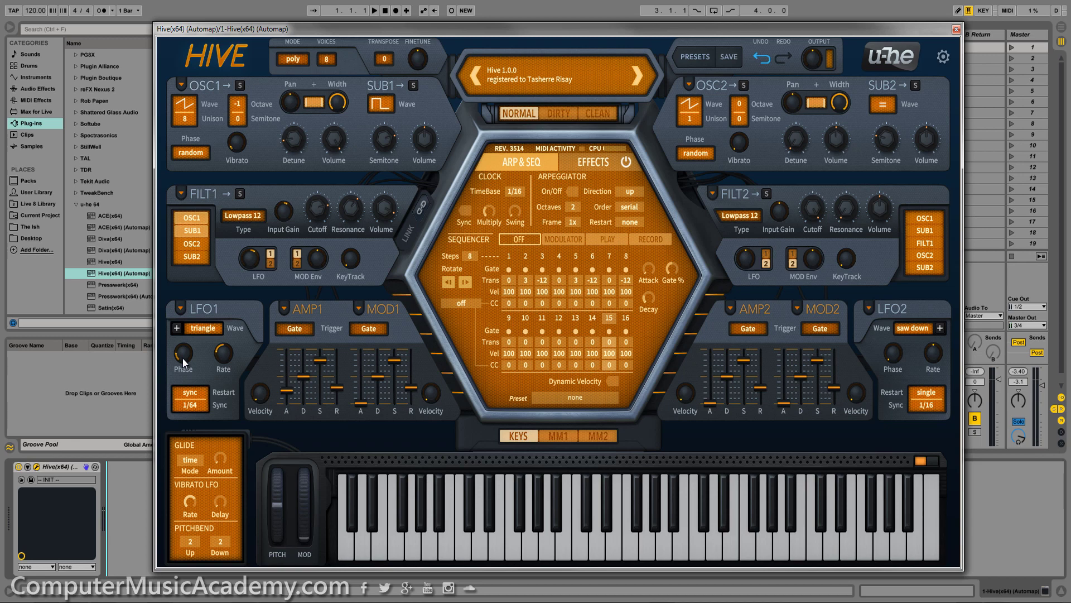
click(196, 461)
click(210, 444)
Switch the on-screen keyboard to its orange display and try its keys, and inspect the MM1 modulation matrix before returning to the keyboard.
click(928, 465)
mouse_move(854, 530)
mouse_down()
mouse_move(814, 542)
mouse_move(381, 552)
mouse_move(913, 548)
mouse_move(908, 539)
mouse_up()
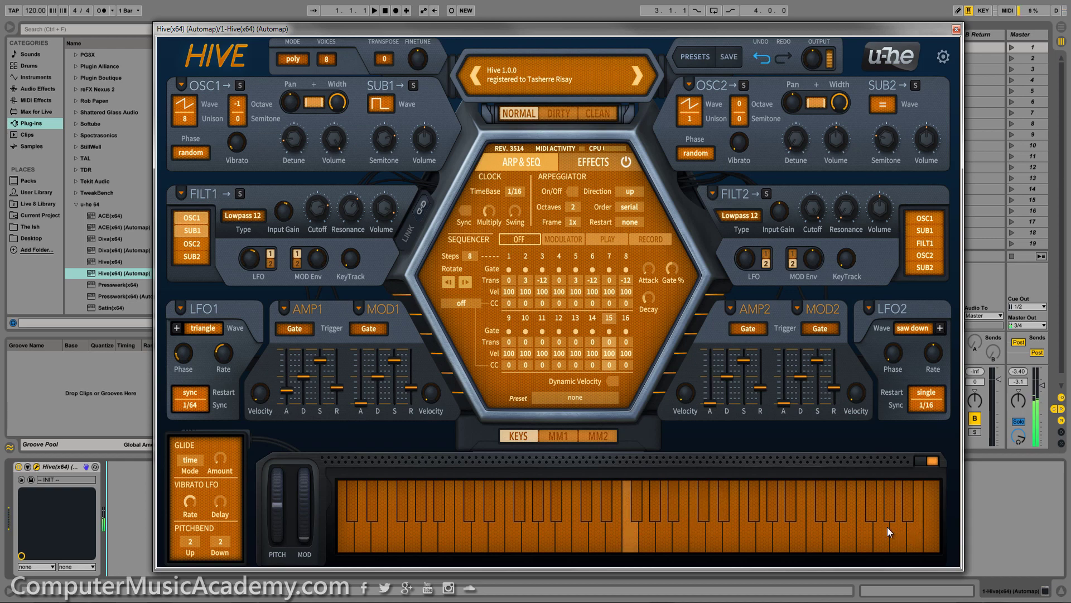
click(562, 437)
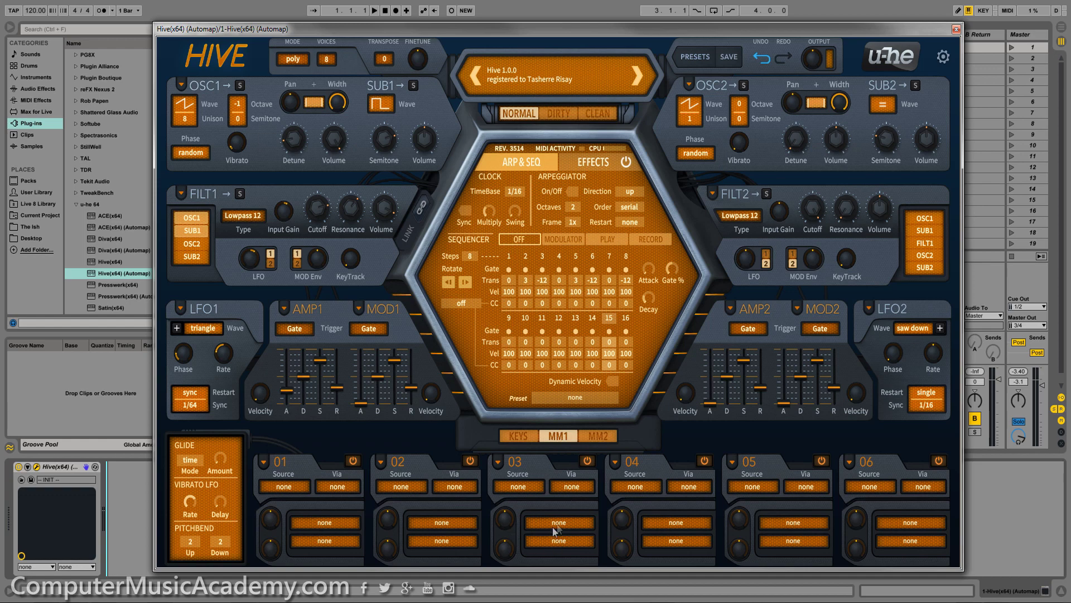
drag(512, 517, 291, 330)
drag(510, 526, 527, 483)
click(522, 440)
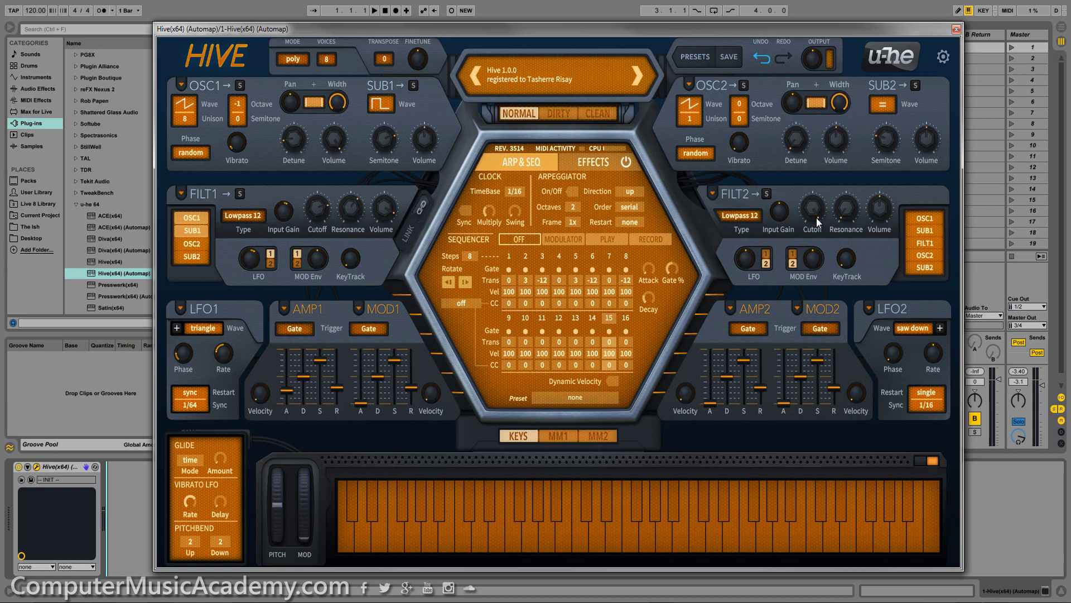
Load a preset from oscillator 2's preset list and route OSC2 and SUB2 into filter 2.
click(690, 85)
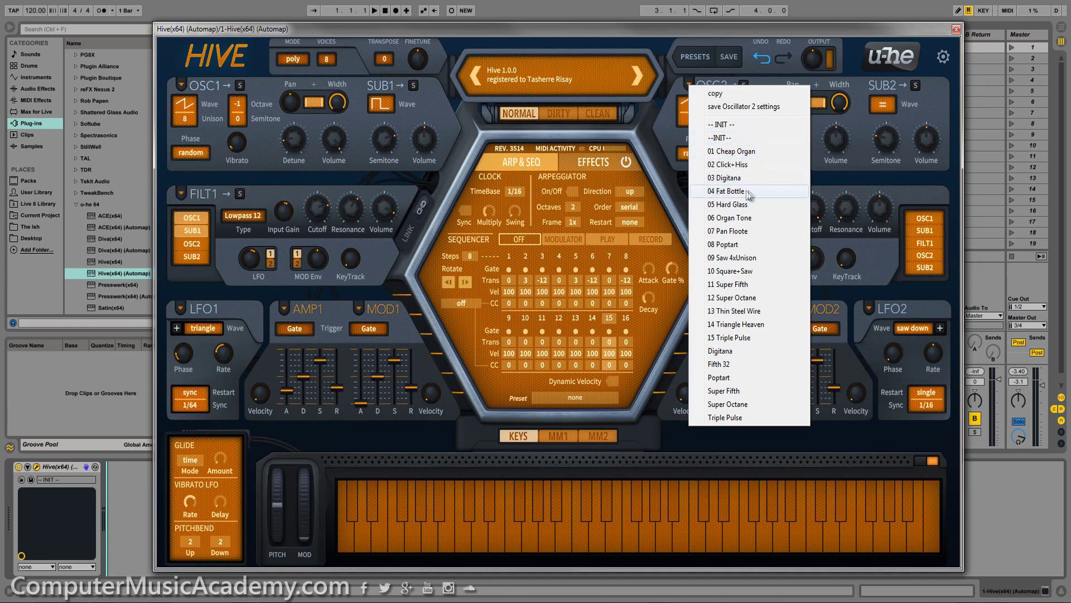
click(725, 200)
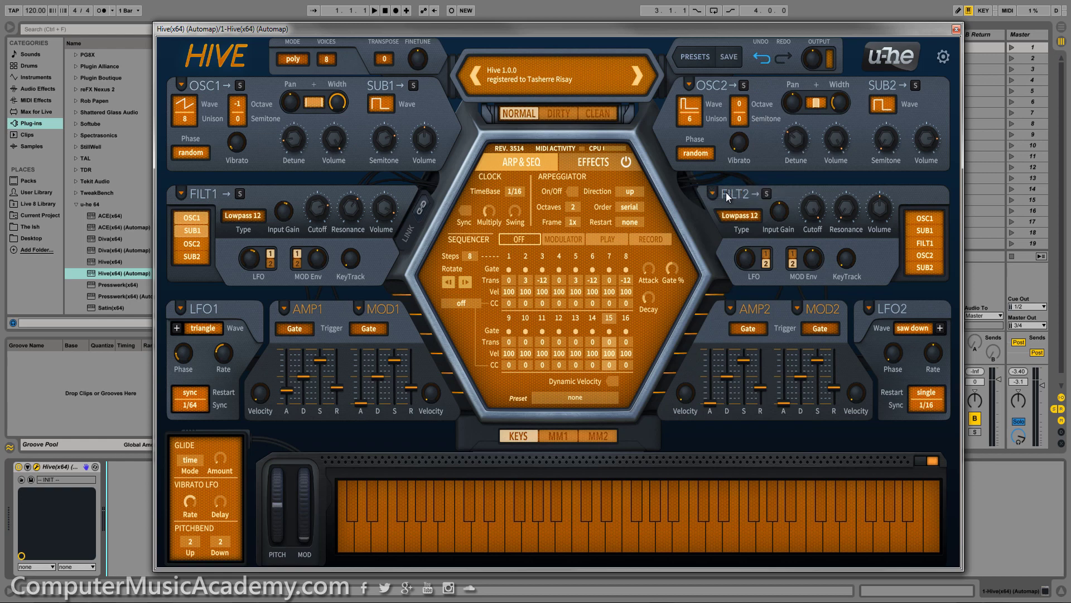
click(929, 256)
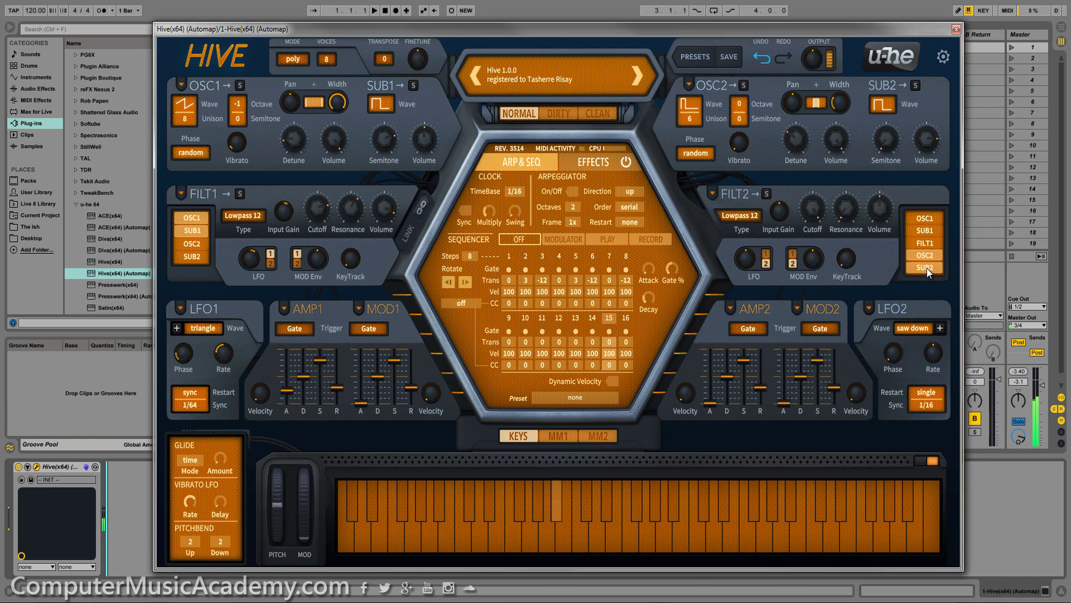
Look through the preset lists of FILT2, AMP2, MOD2 and LFO2 without loading any.
click(712, 192)
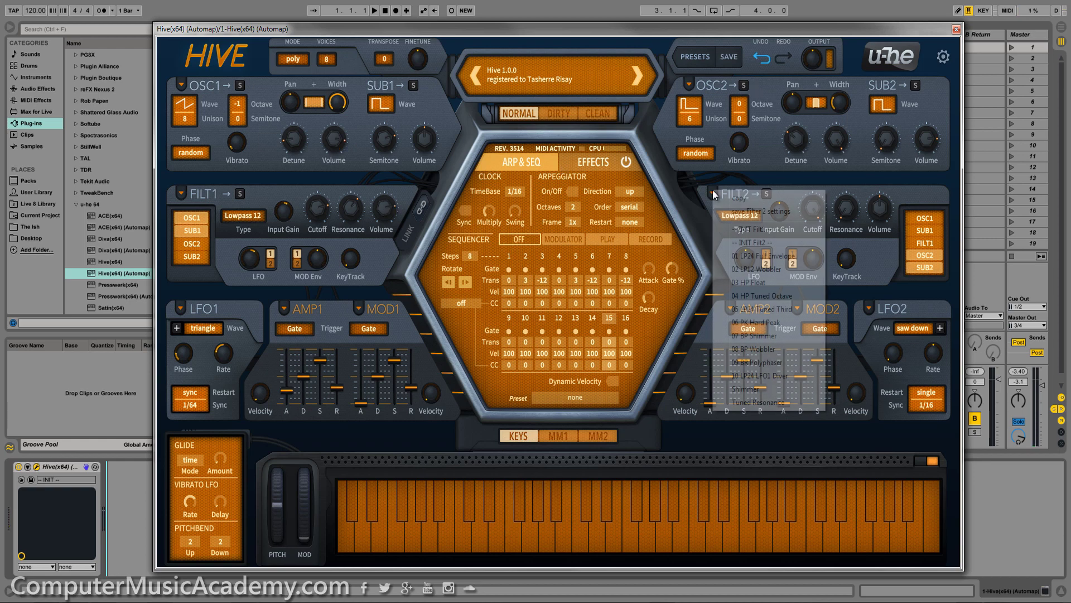
click(854, 187)
click(730, 309)
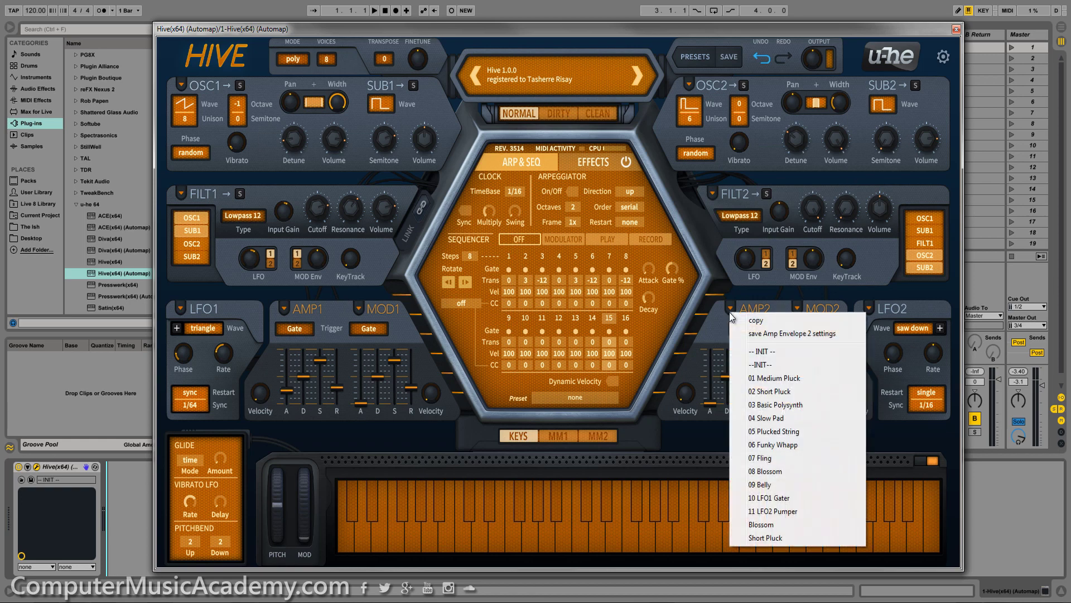
click(792, 308)
click(798, 308)
click(827, 297)
click(870, 308)
click(916, 297)
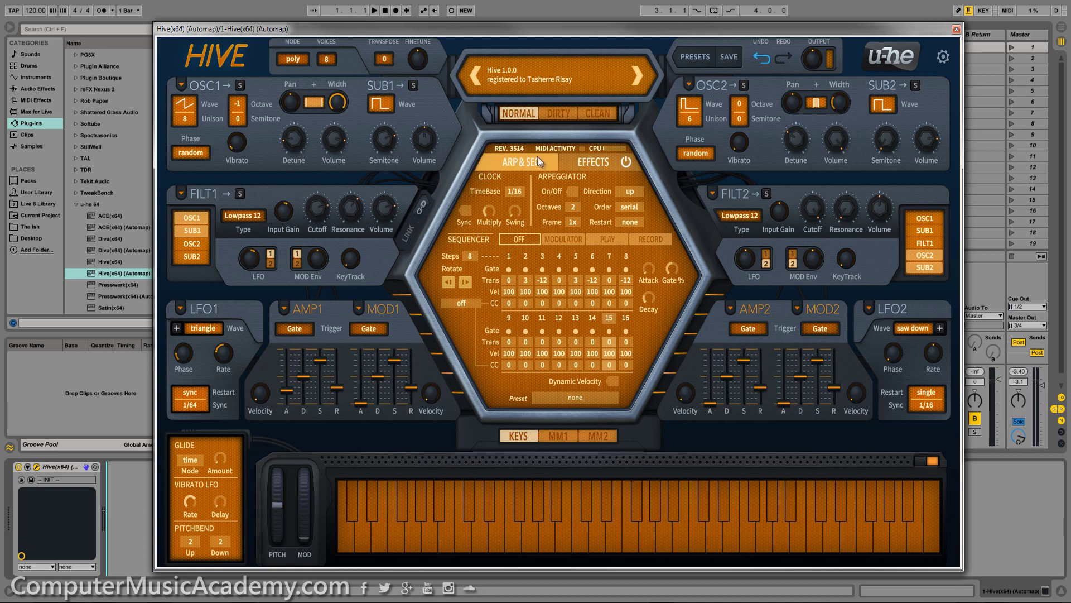
Turn on the chorus in the effects section and set its type to Dramatic.
click(598, 162)
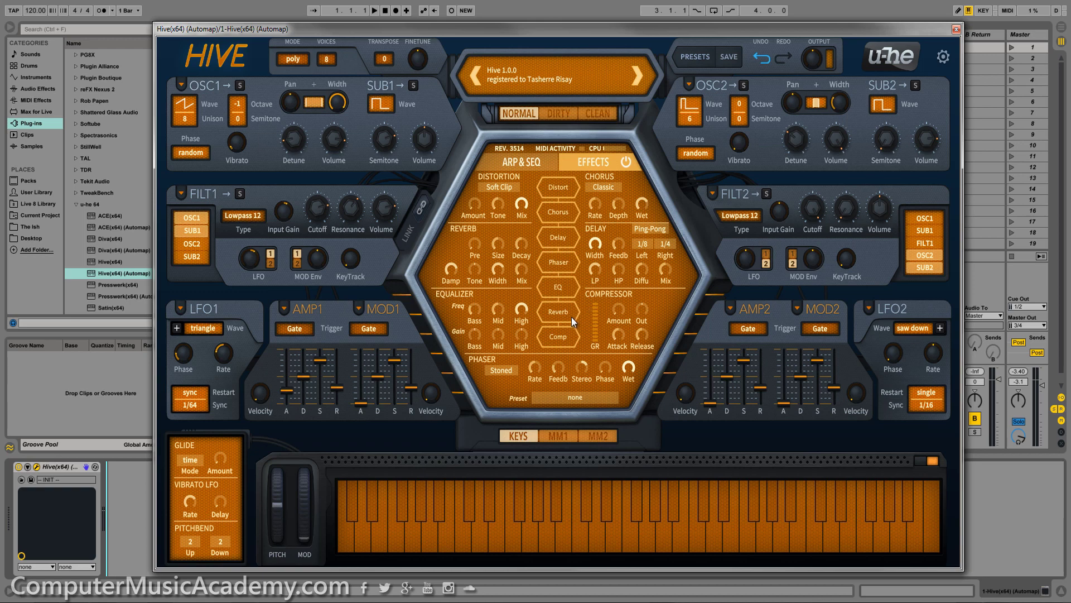
click(564, 211)
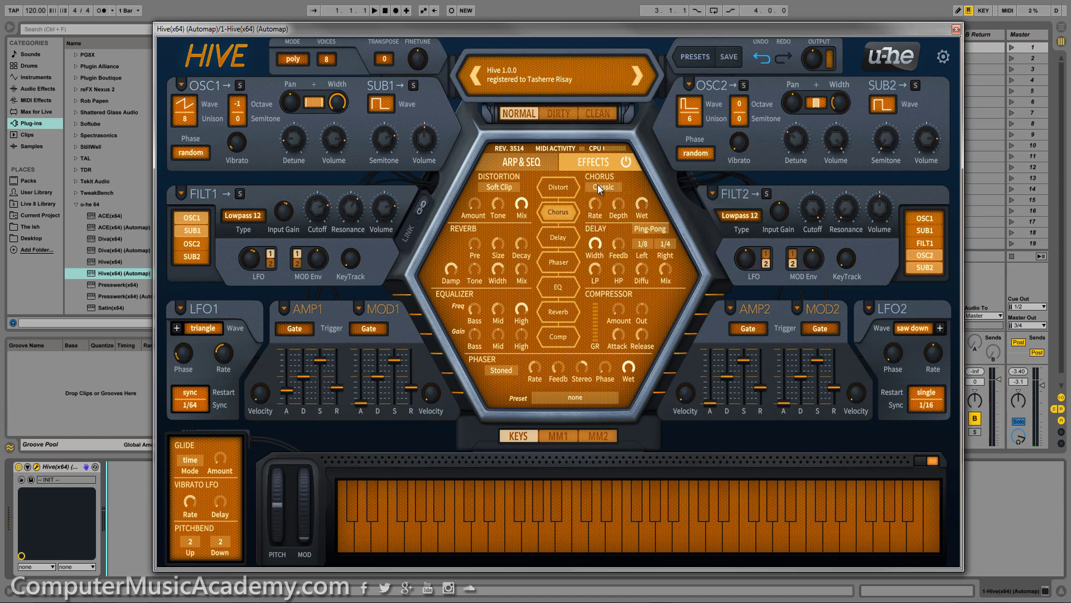
click(623, 183)
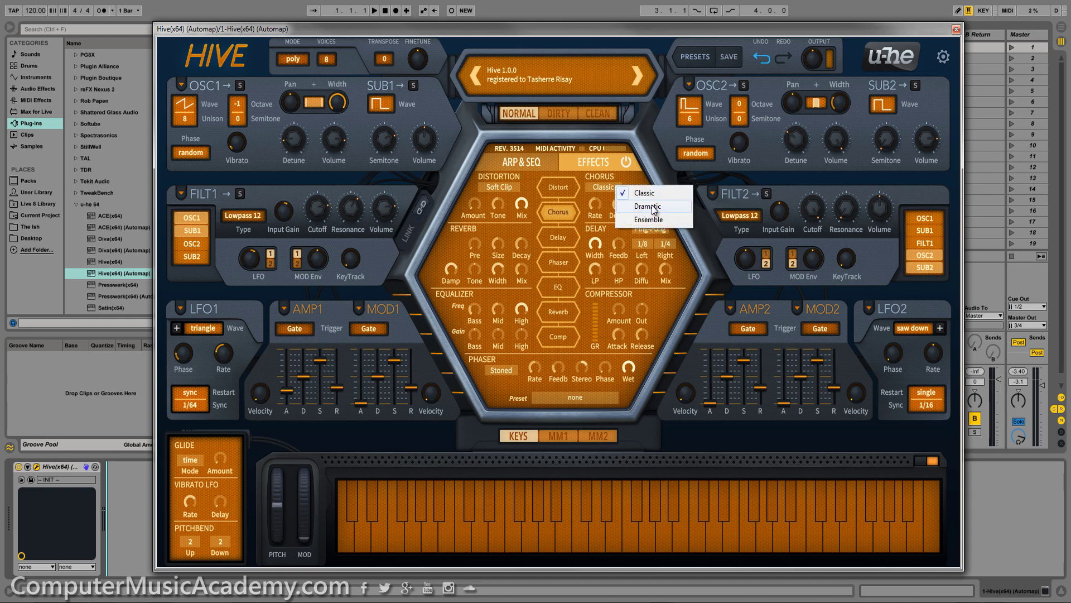
click(653, 207)
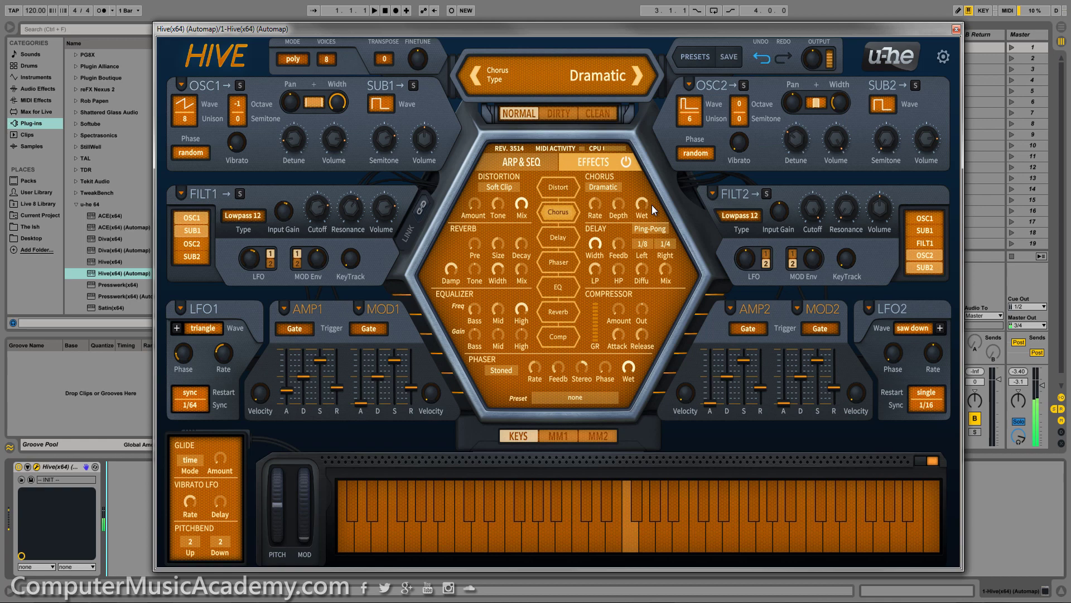
Try the Ensemble chorus type, return to Dramatic, and adjust the chorus wet level.
click(612, 188)
click(627, 223)
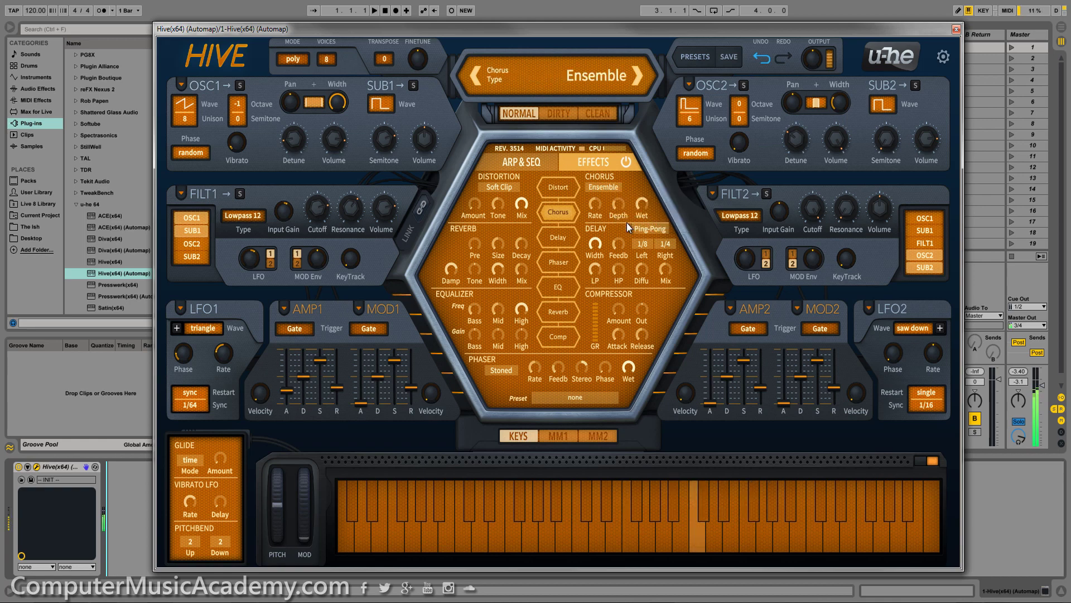
click(611, 186)
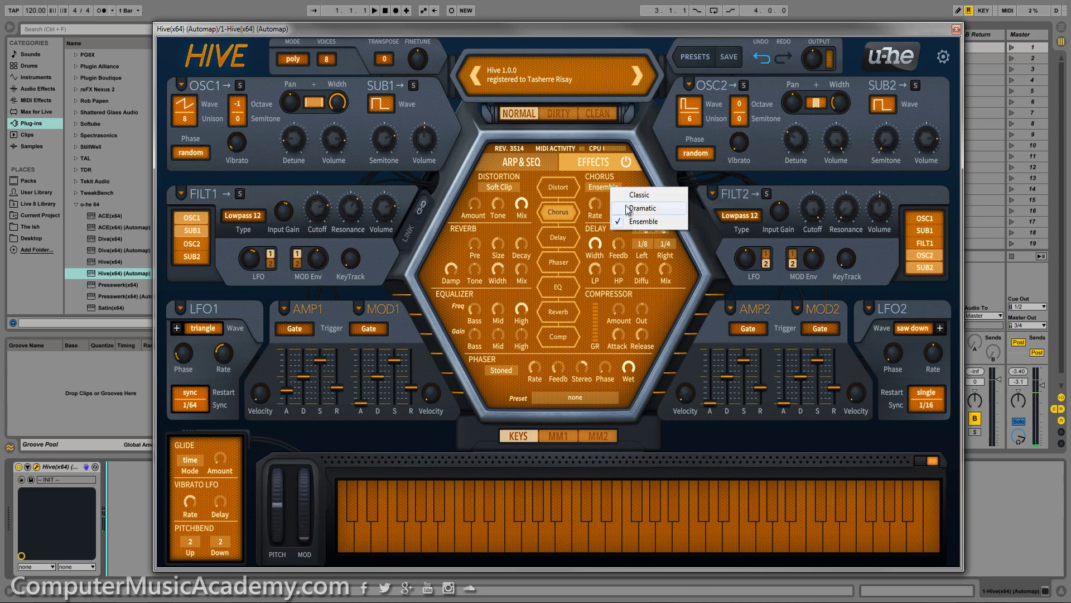
click(625, 202)
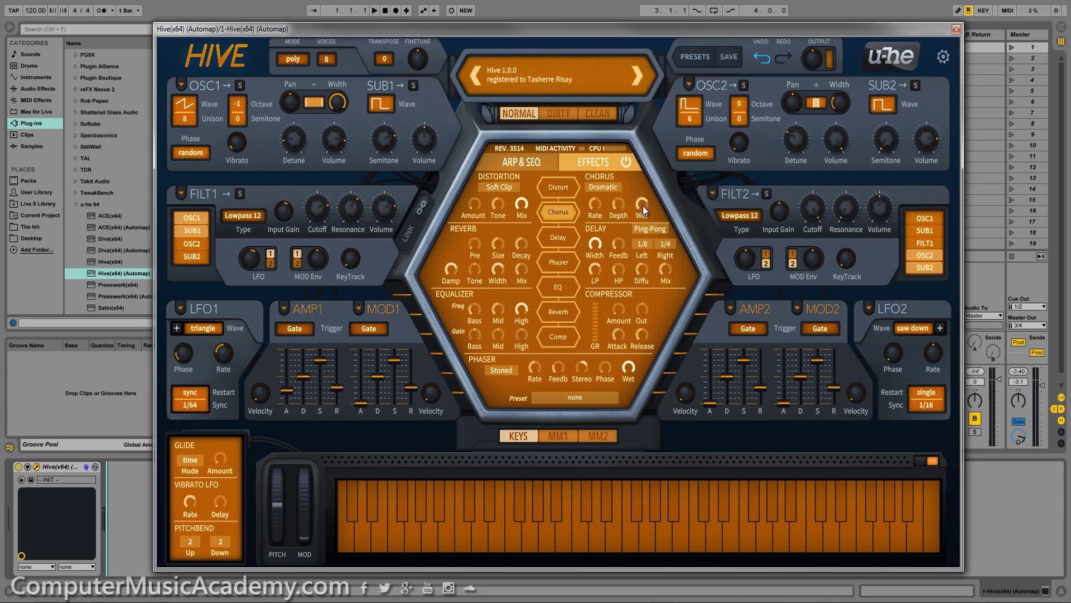
mouse_move(642, 205)
mouse_down()
mouse_move(640, 261)
mouse_move(639, 208)
mouse_up()
Check the delay types, keeping Ping-Pong, and turn on the EQ and adjust its band gains.
click(663, 228)
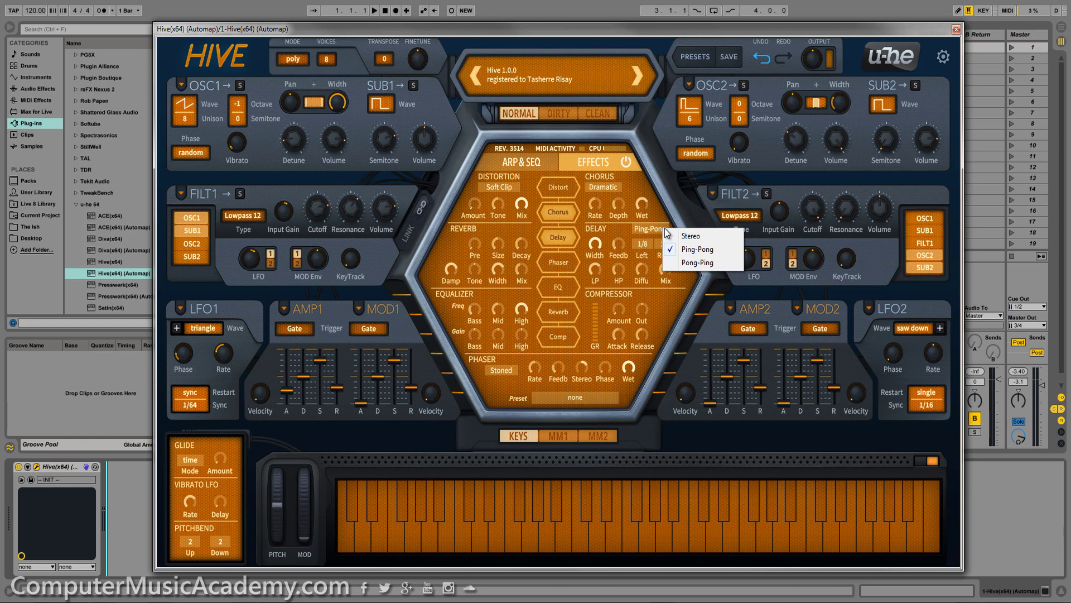
click(651, 245)
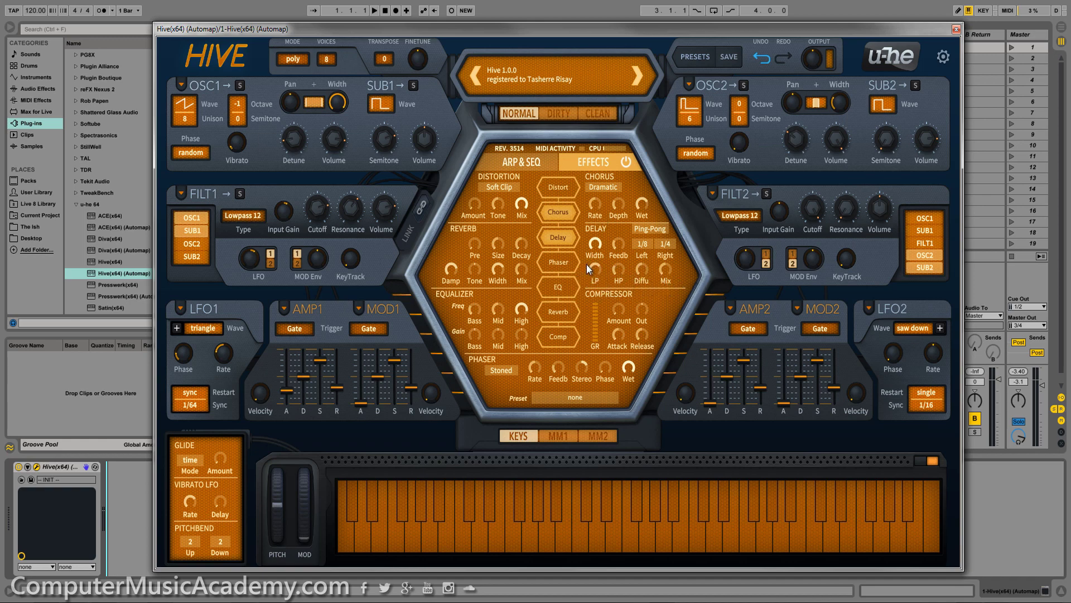
click(559, 287)
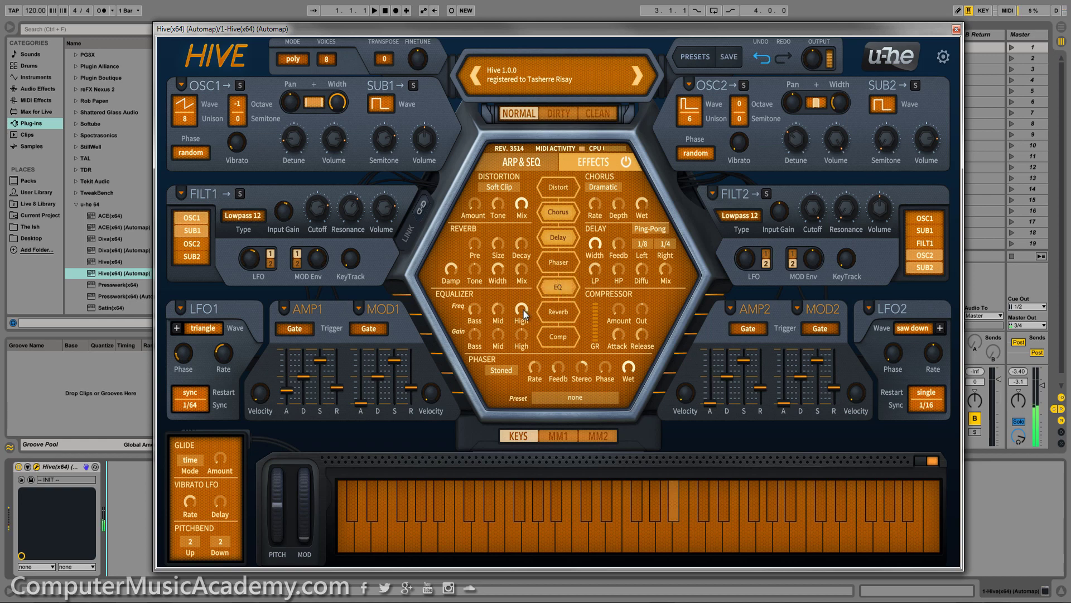
drag(522, 334, 484, 296)
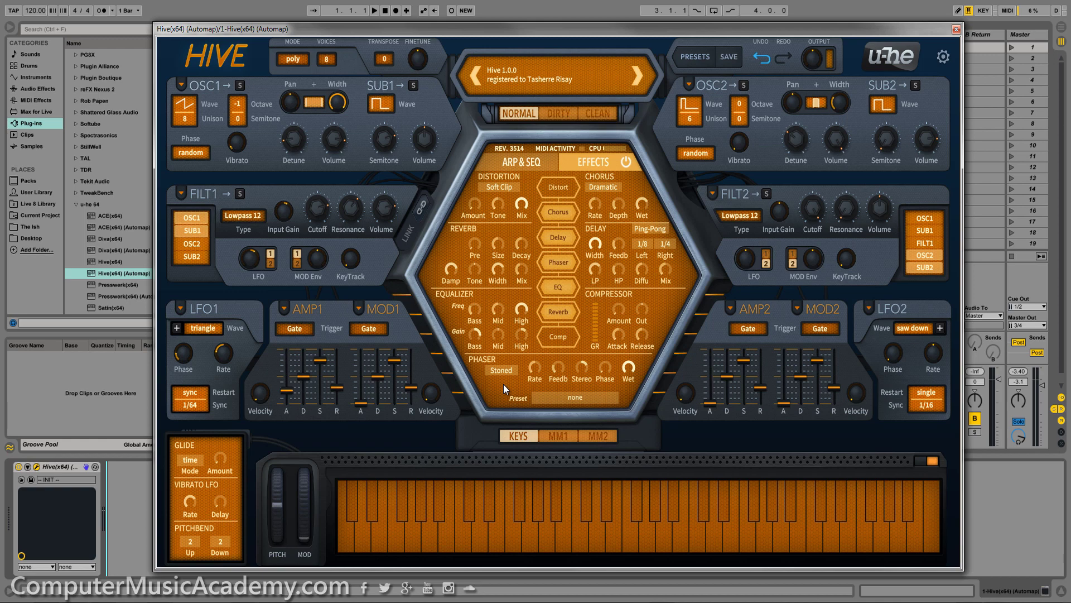
Look through the effects section's preset list without loading a preset.
click(552, 401)
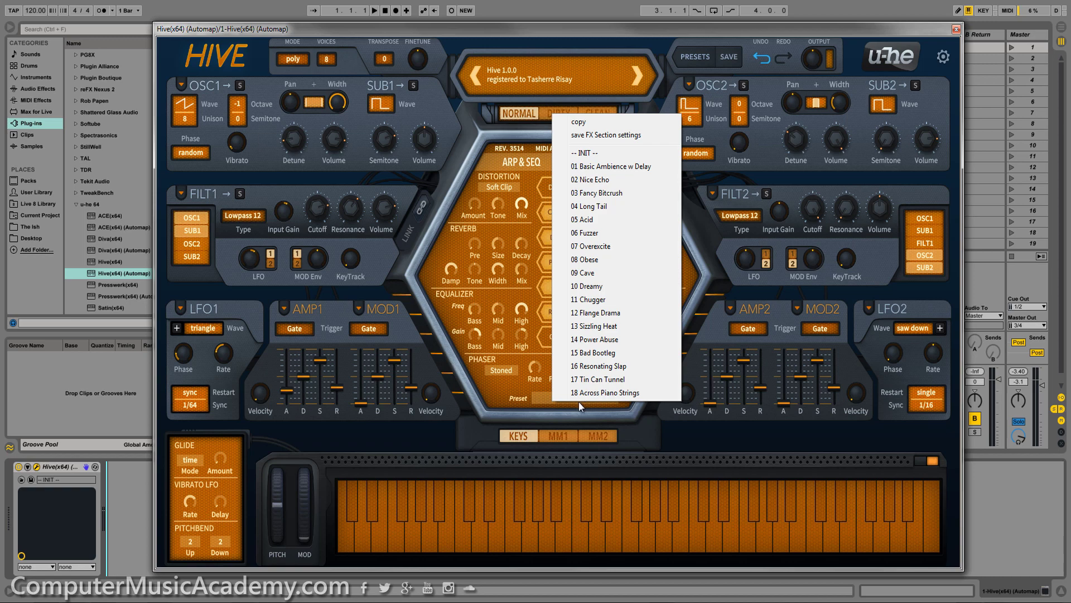
click(512, 399)
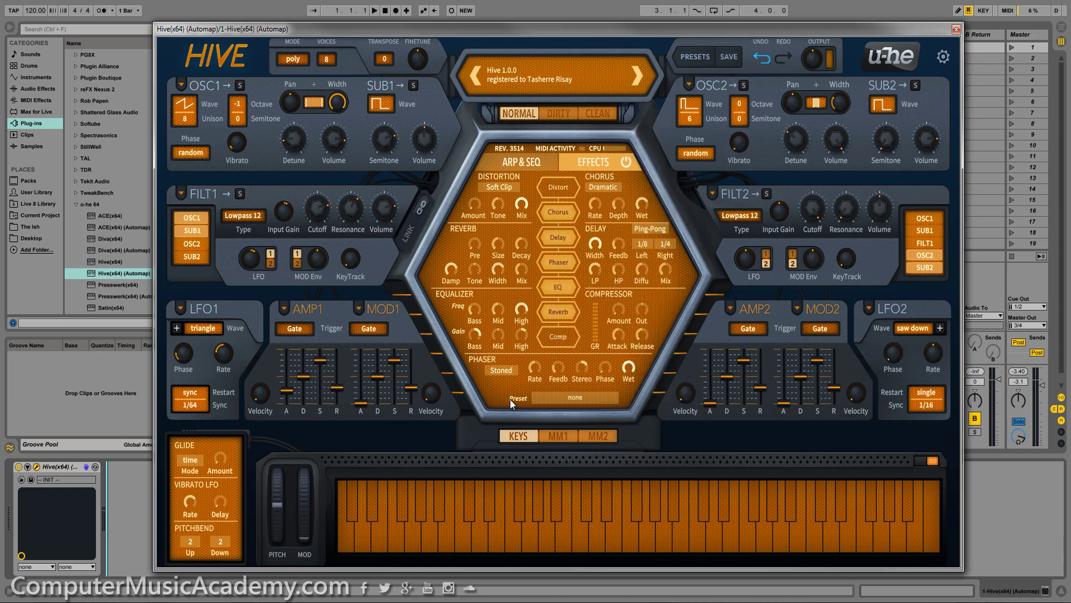
Turn on the arpeggiator and look through its order, frame and restart options without changing them.
click(533, 162)
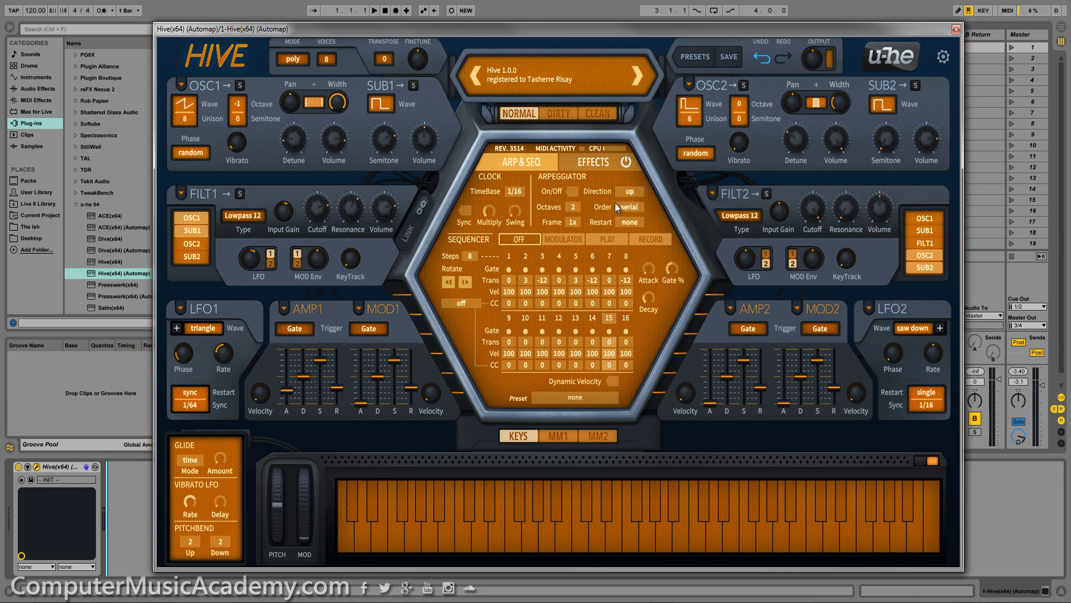
click(571, 191)
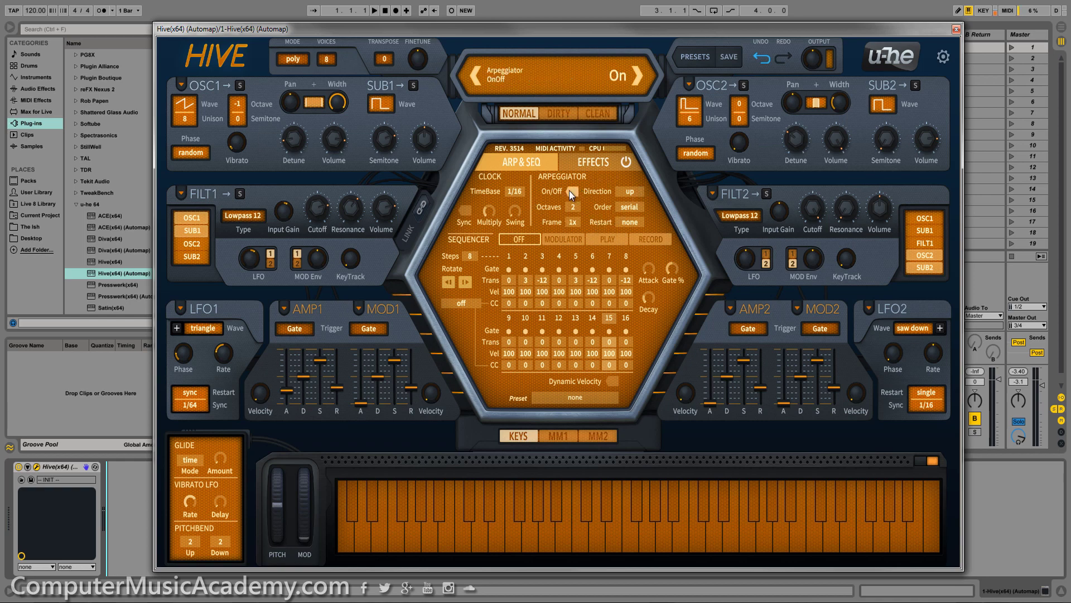
click(639, 207)
click(582, 222)
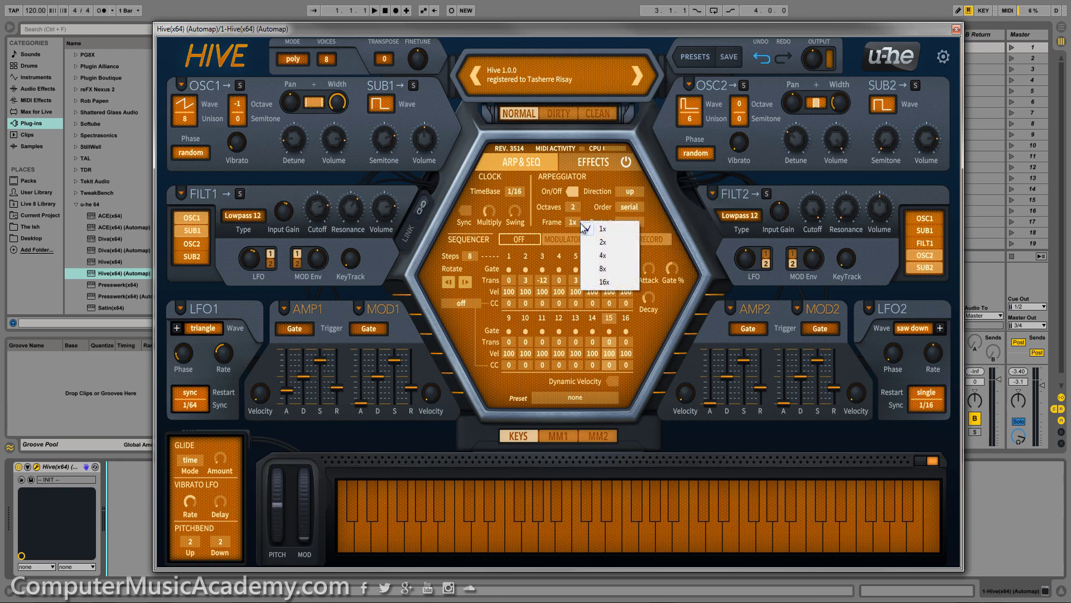
click(657, 223)
click(642, 222)
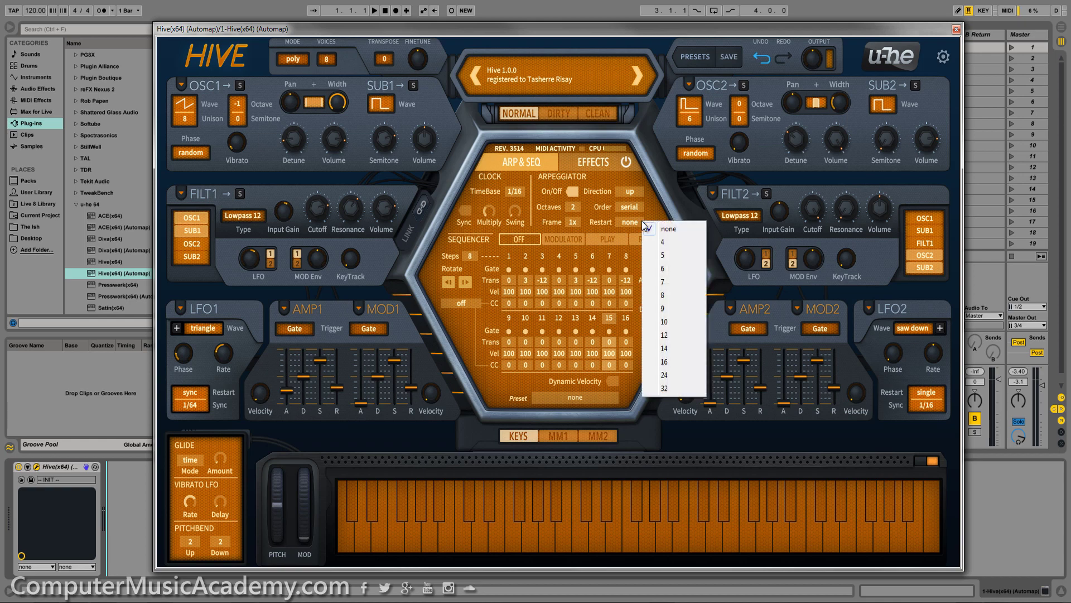
click(651, 214)
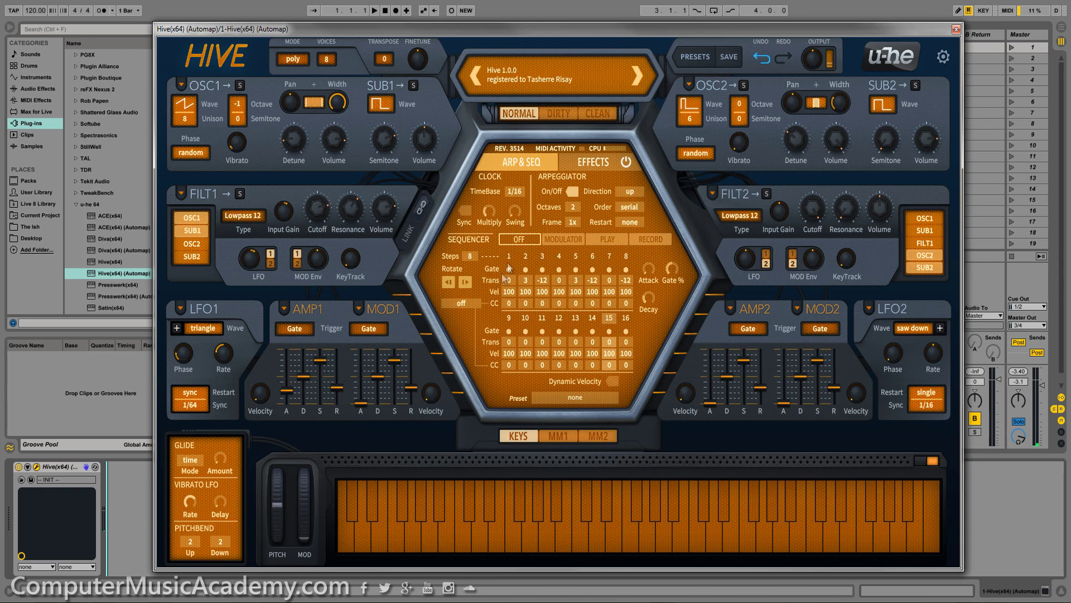
Try the different gate states on sequencer step 1, including rest, and return it to a normal gate.
scroll(525, 280, up, 3)
click(508, 270)
click(508, 270)
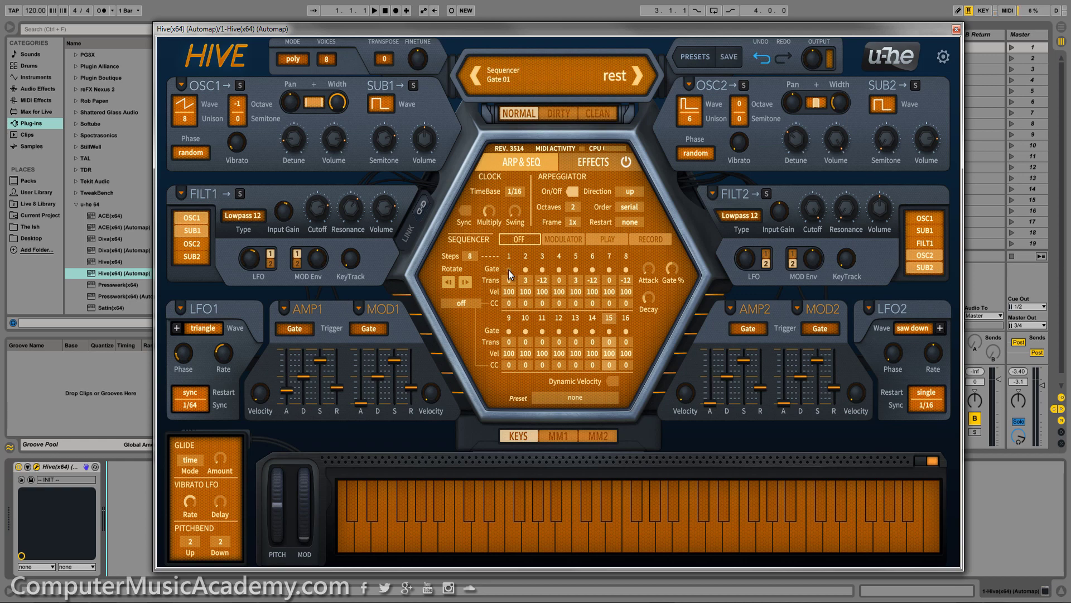
click(507, 270)
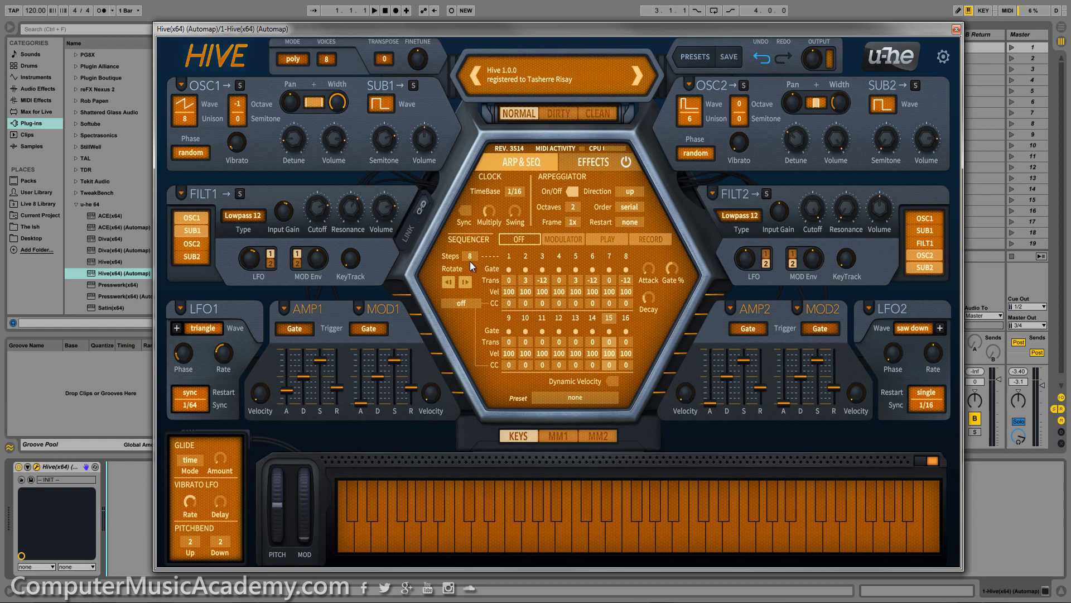
Record a note pattern in the sequencer with the step count set to 16, and switch the sequencer to play mode.
click(653, 239)
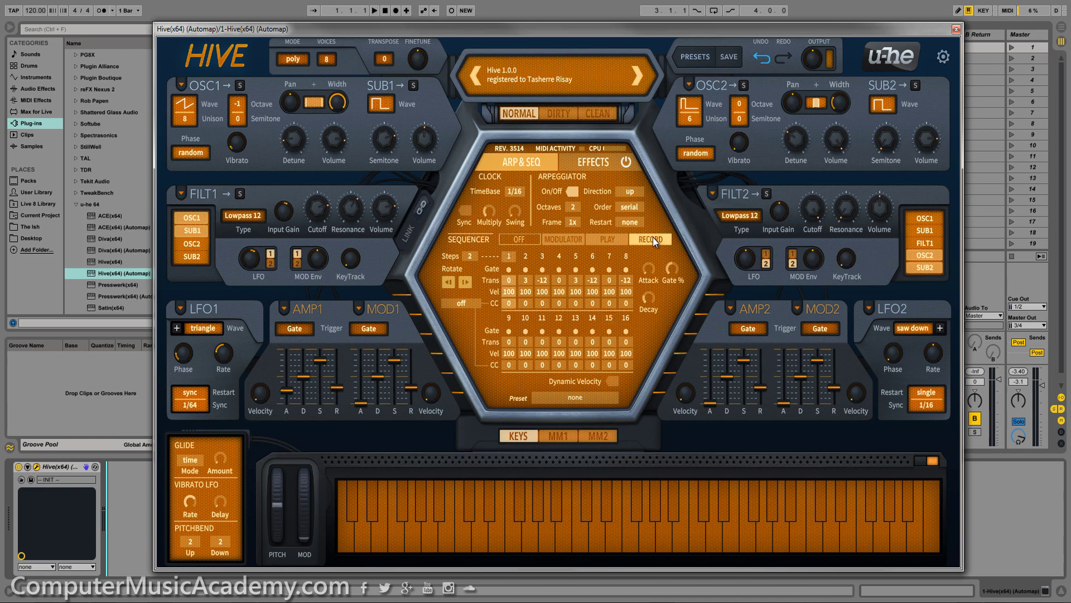
click(472, 256)
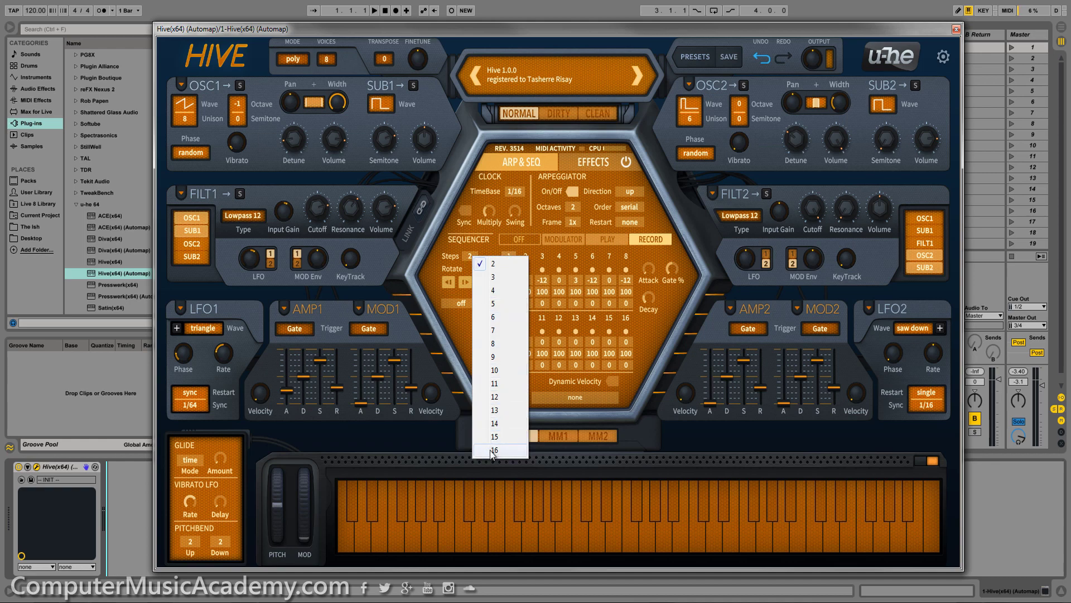
click(493, 450)
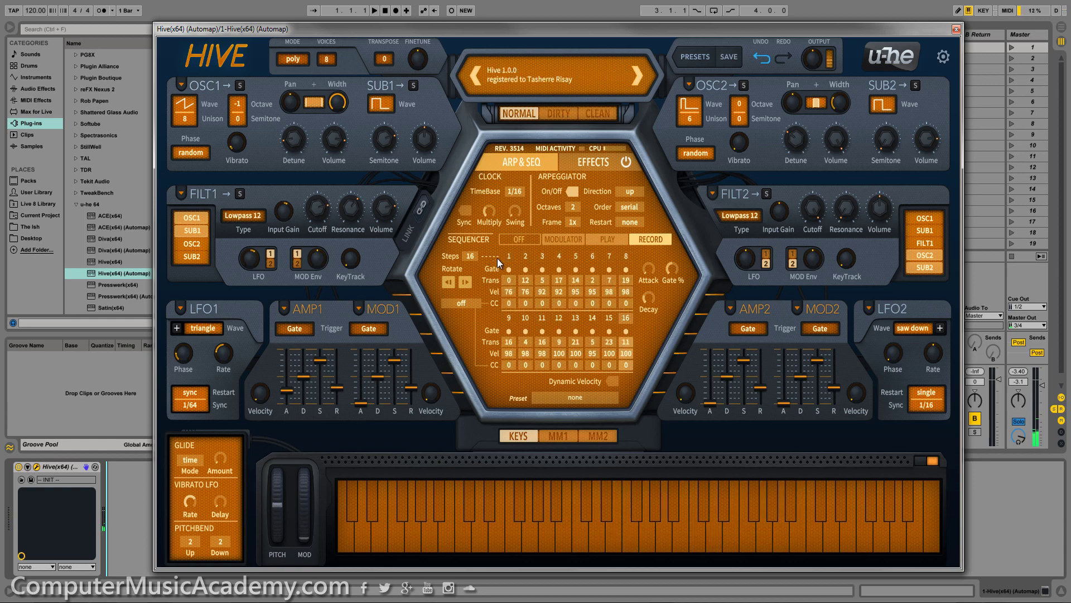
click(611, 239)
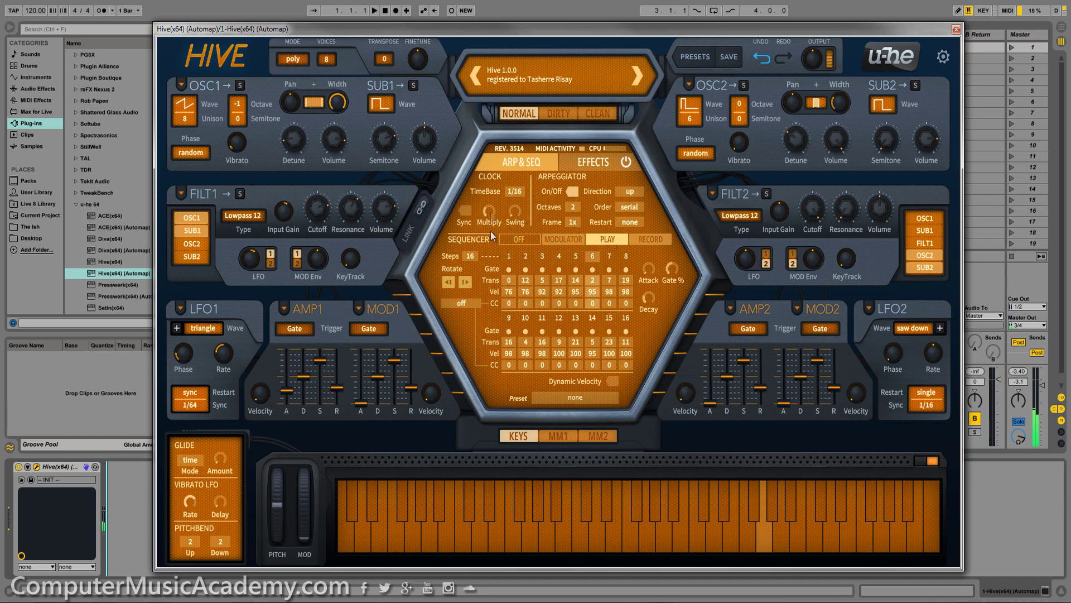
Raise the clock's swing to about 66.50, check the time base options while keeping 1/16, and try the multiply control.
drag(510, 213, 515, 116)
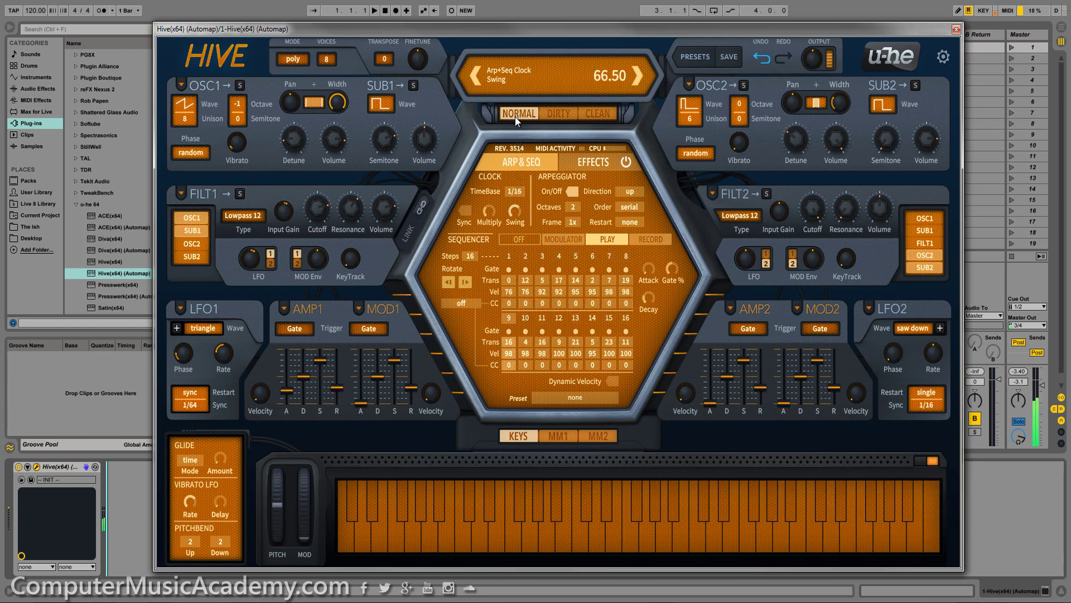
click(522, 190)
click(538, 212)
drag(490, 209, 493, 253)
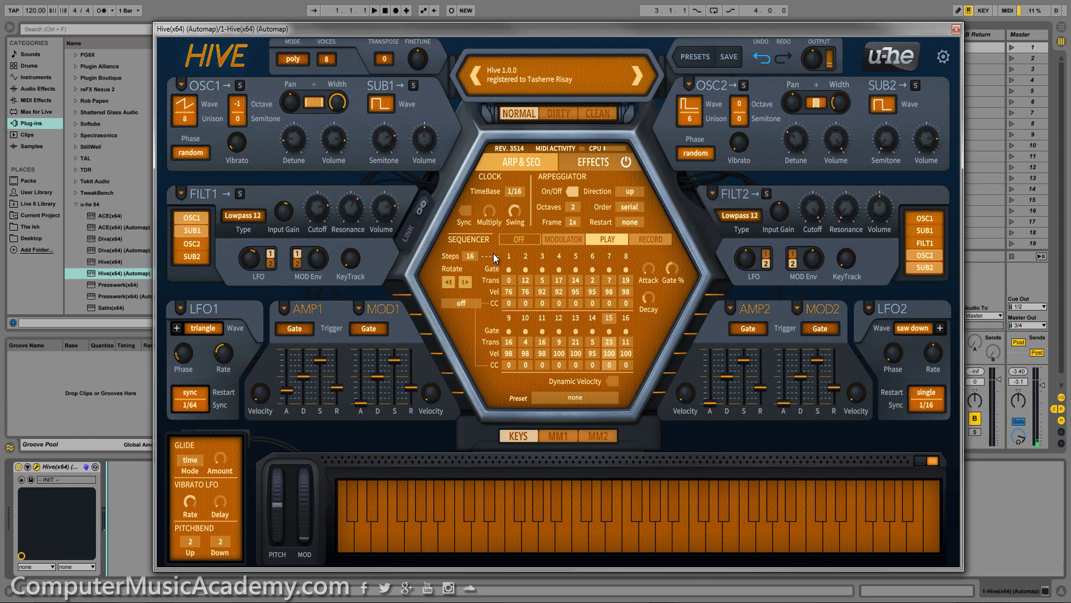
Look through the sequencer's preset list without loading a preset.
click(547, 401)
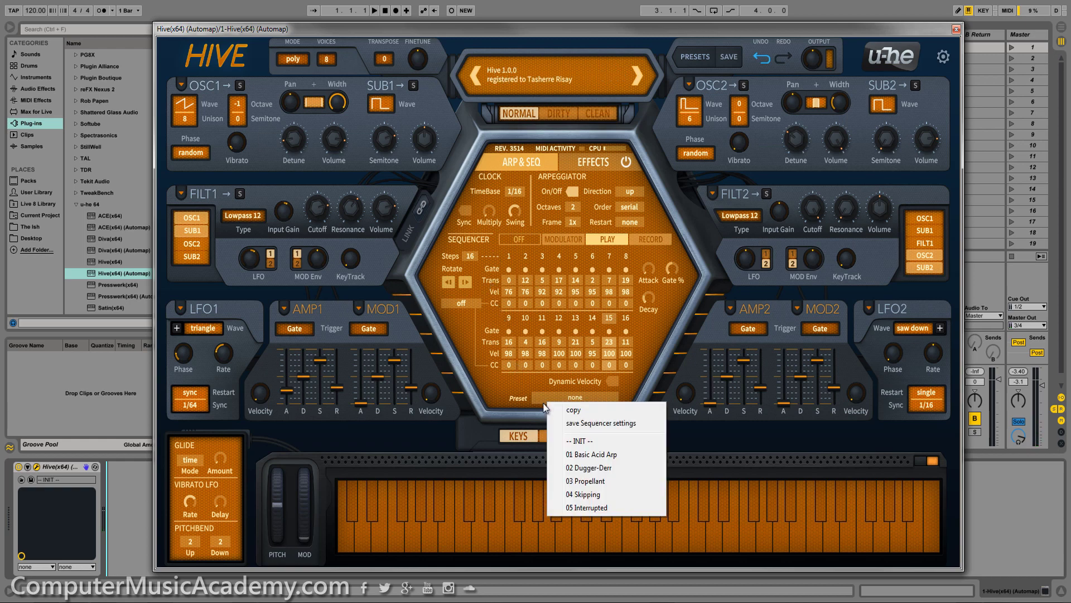
click(522, 400)
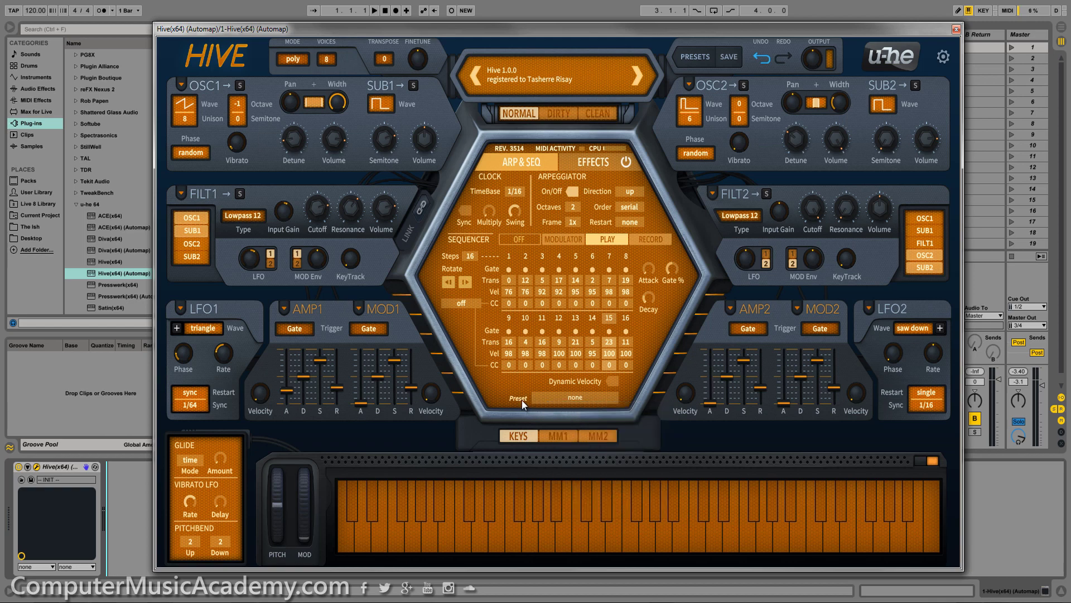